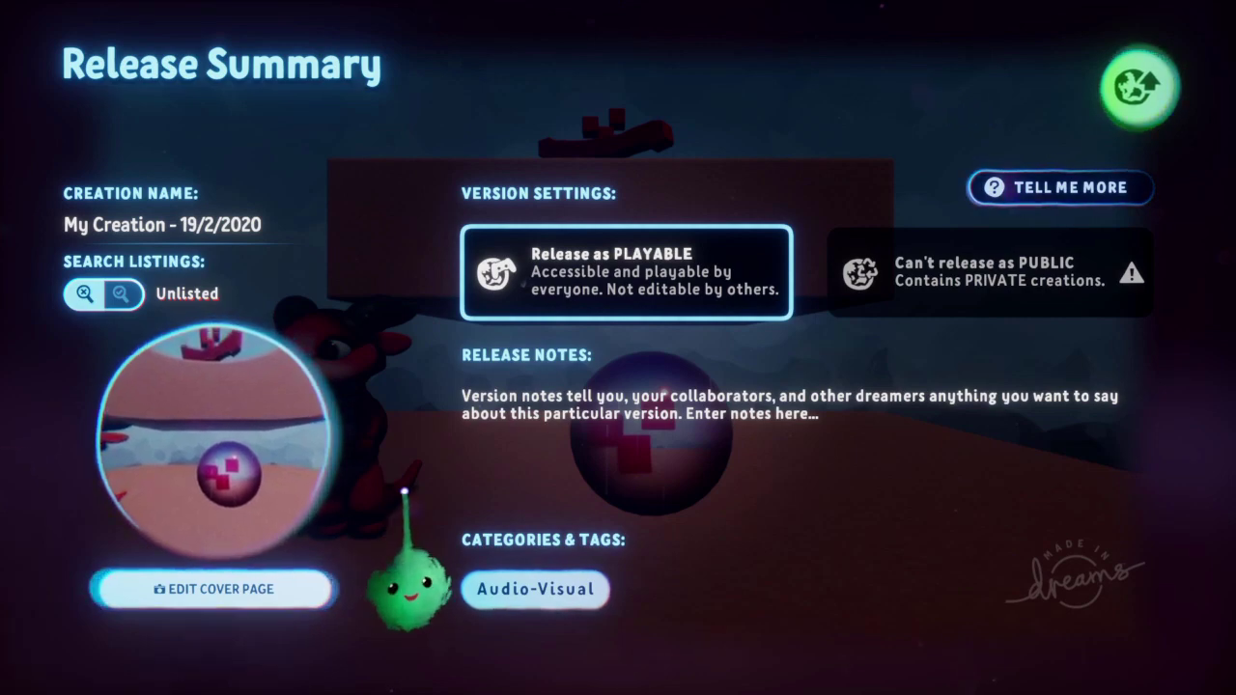
Back out of the Release Summary for 'My Creation - 19/2/2020' to My Creations.
{"action": "key", "text": "Escape"}
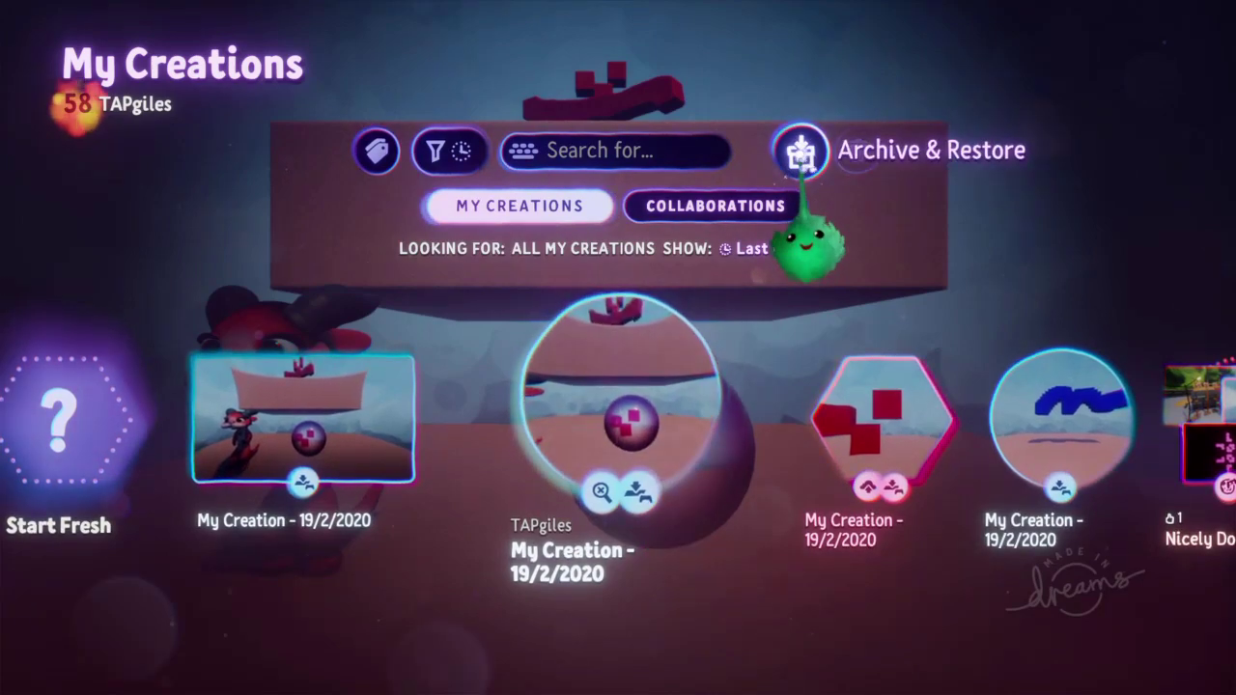
In Archive & Restore, tick the first 'My Creation - 19/2/2020' and request archiving.
{"action": "left_click", "coordinate": [802, 153]}
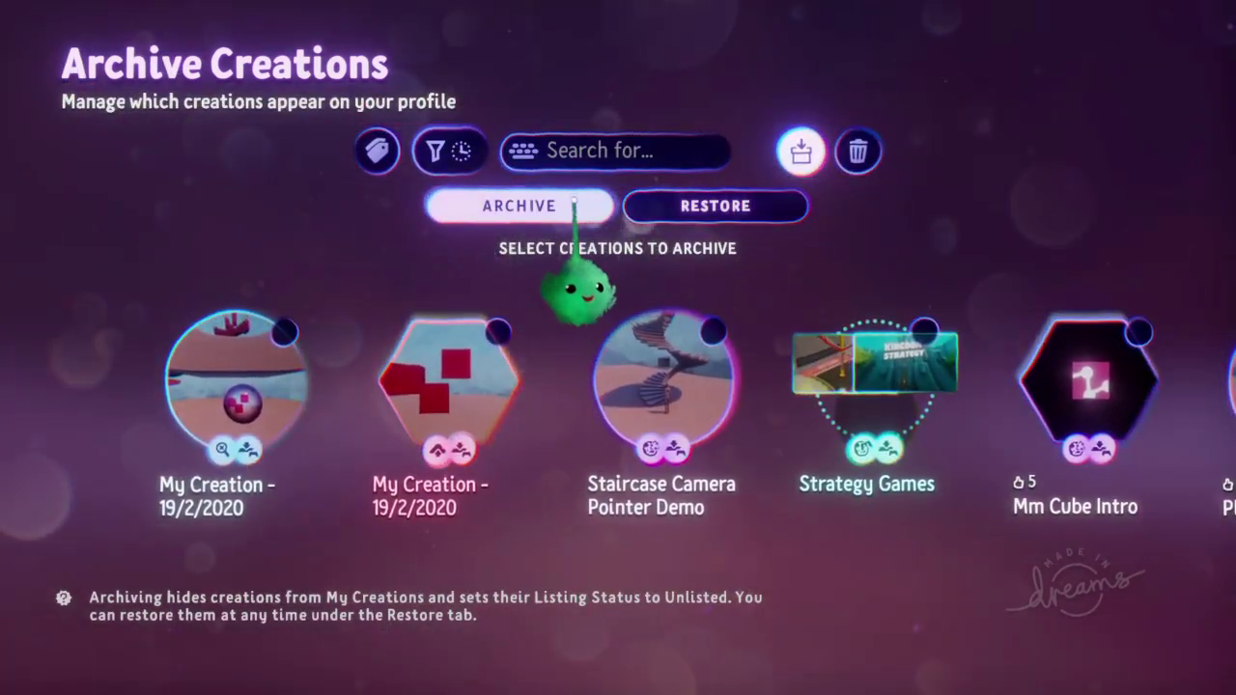
{"action": "left_click", "coordinate": [662, 201]}
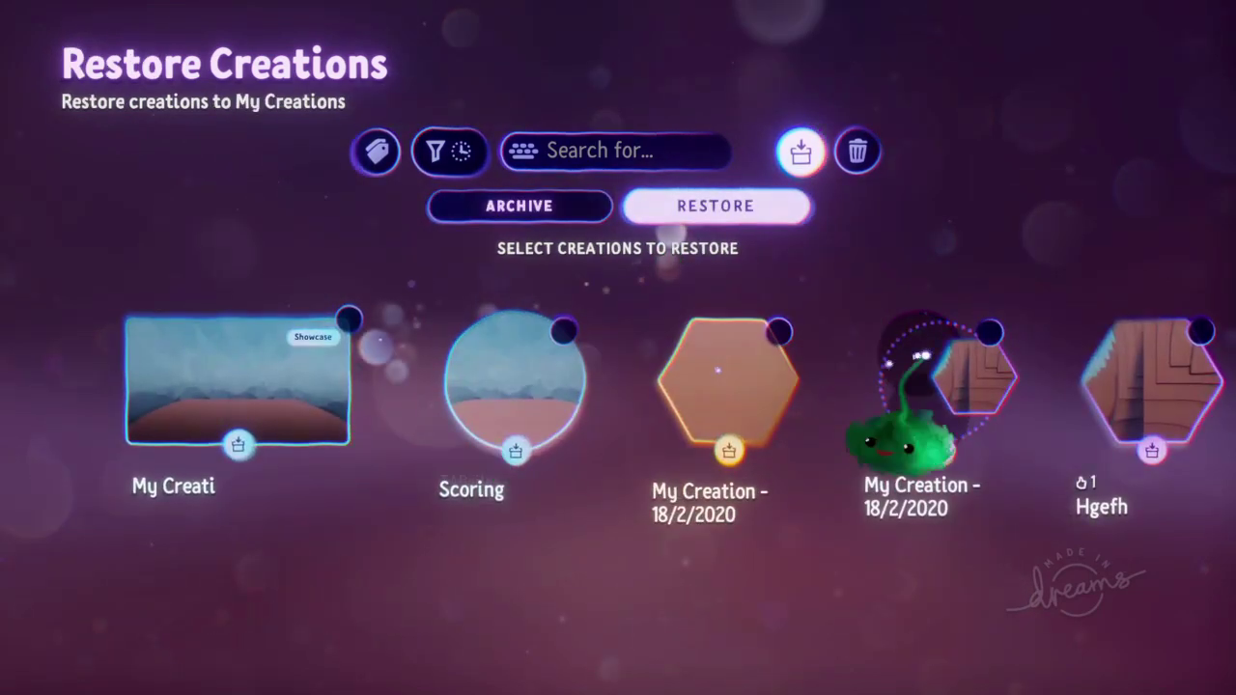
{"action": "left_click", "coordinate": [533, 218]}
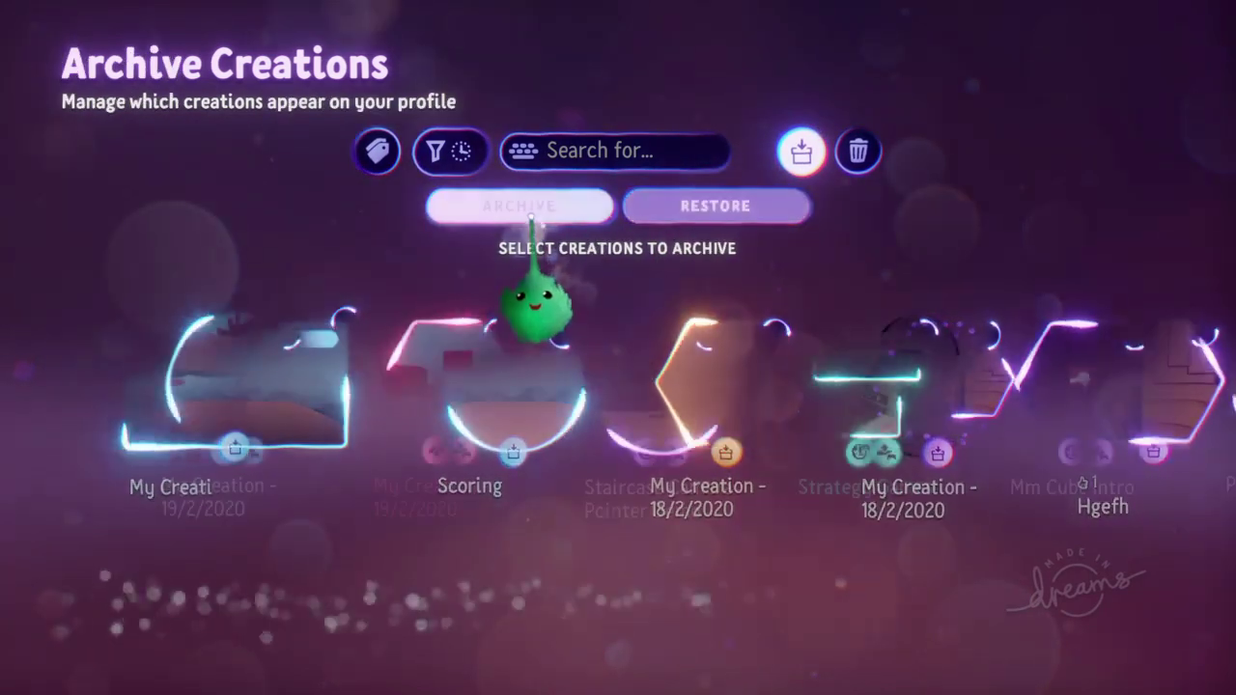
{"action": "left_click", "coordinate": [228, 387]}
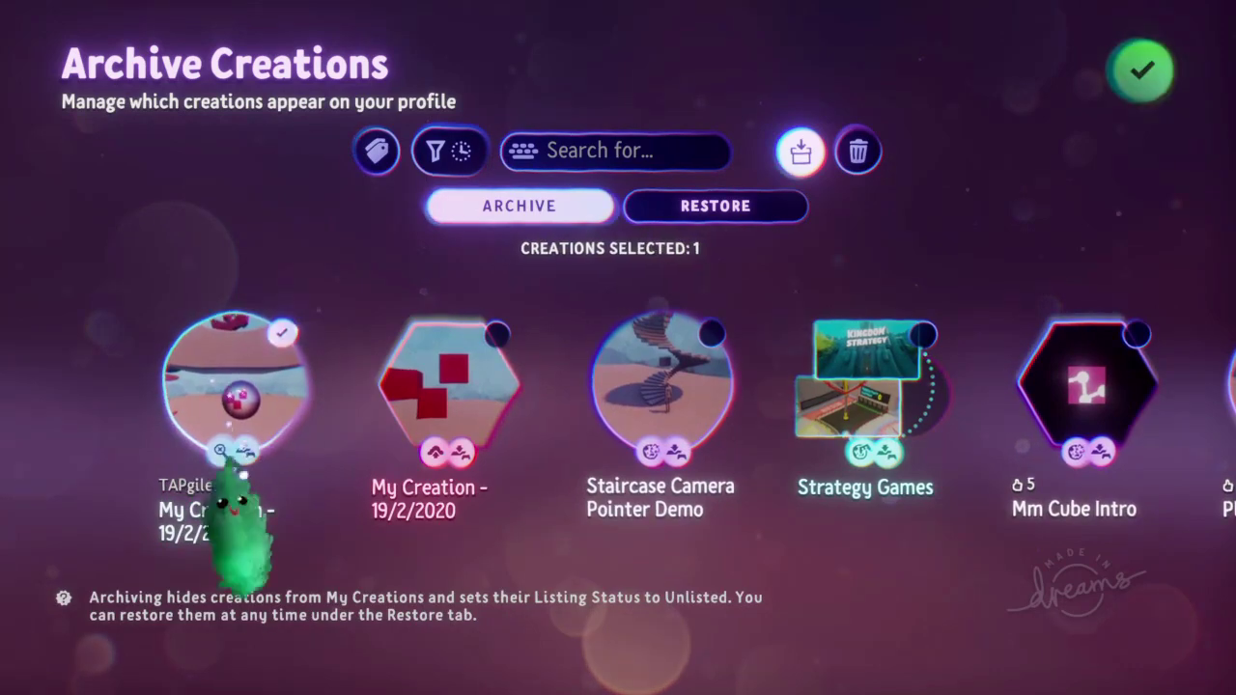
{"action": "left_click", "coordinate": [1145, 72]}
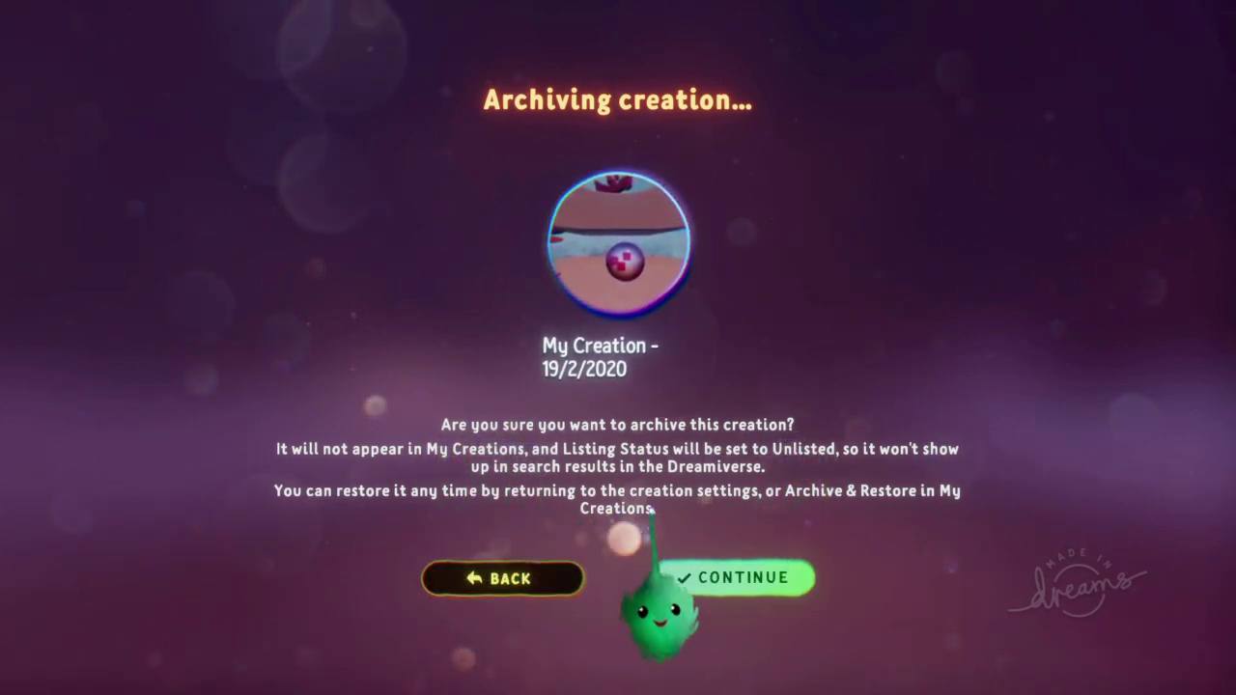
Confirm archiving 'My Creation - 19/2/2020' and delete its local copy.
{"action": "left_click", "coordinate": [772, 574]}
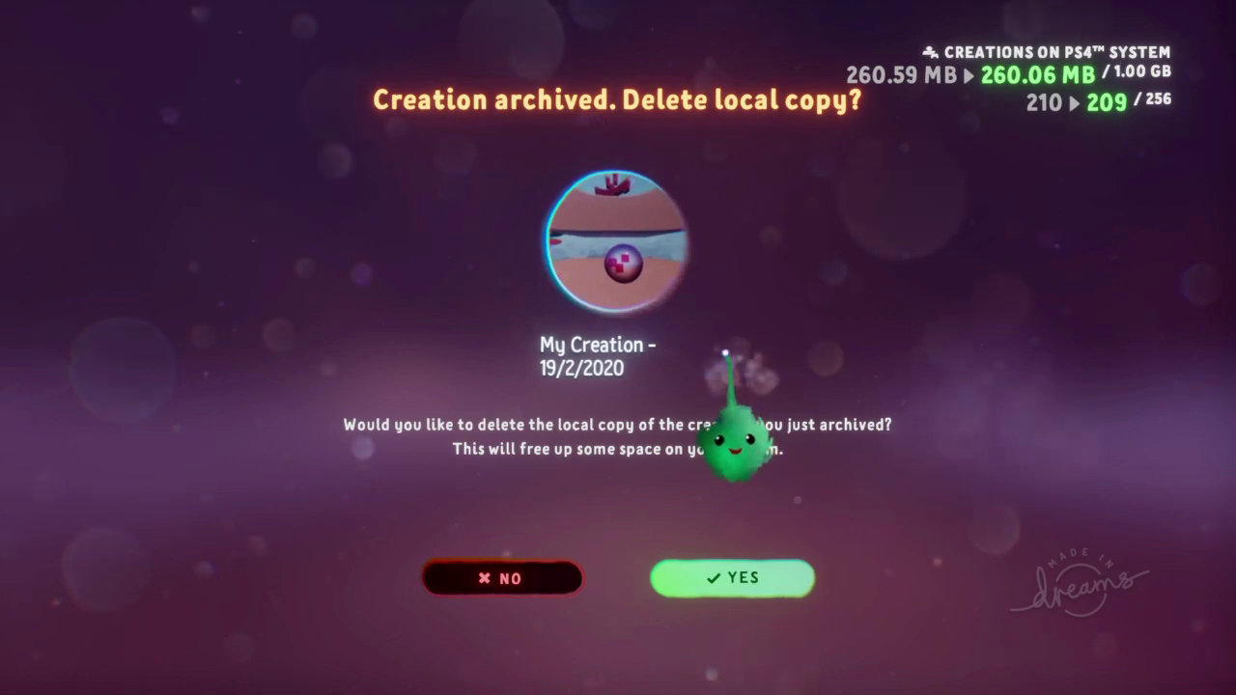
{"action": "left_click", "coordinate": [736, 577]}
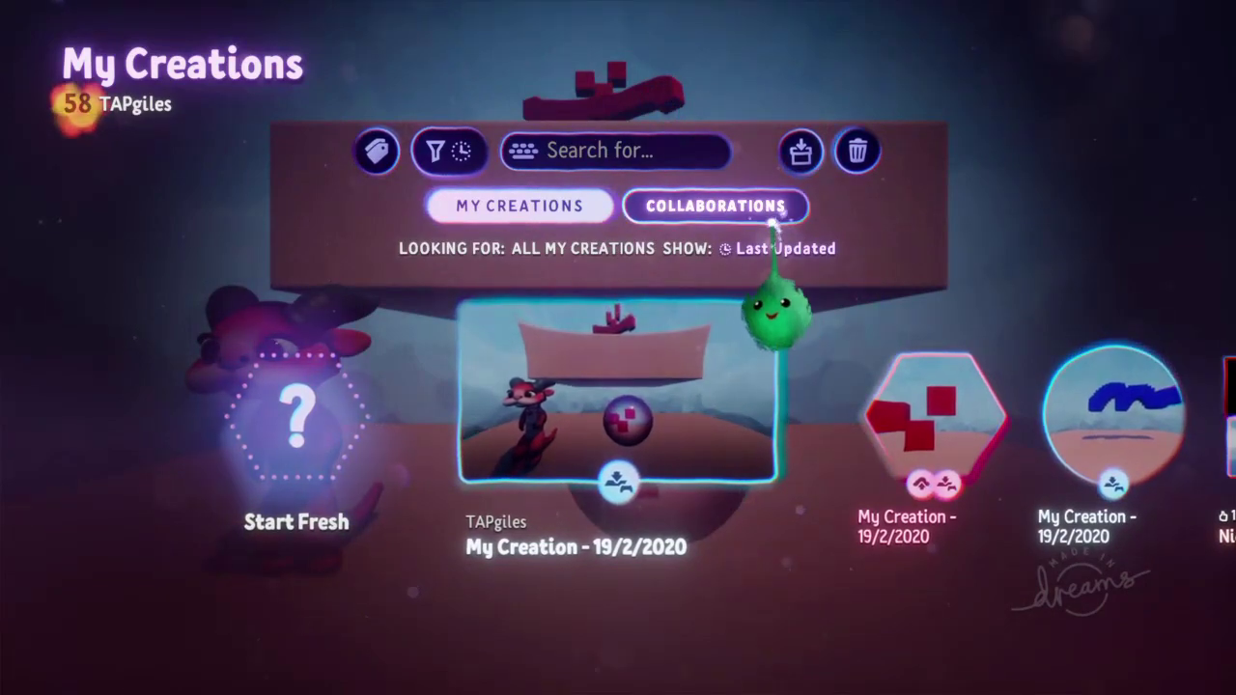
Restore the archived 'My Creation - 19/2/2020' from the Restore tab of Archive & Restore.
{"action": "scroll", "coordinate": [898, 415], "scroll_direction": "right", "scroll_amount": 5}
{"action": "scroll", "coordinate": [898, 415], "scroll_direction": "left", "scroll_amount": 5}
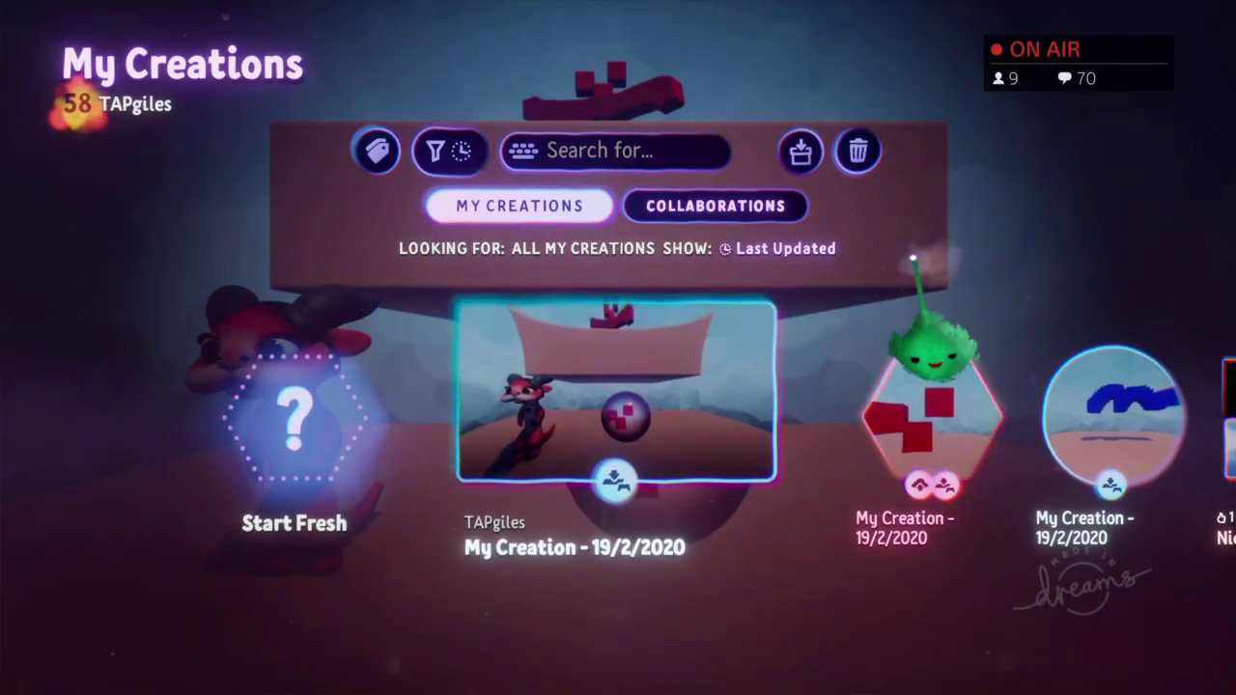
{"action": "left_click", "coordinate": [801, 152]}
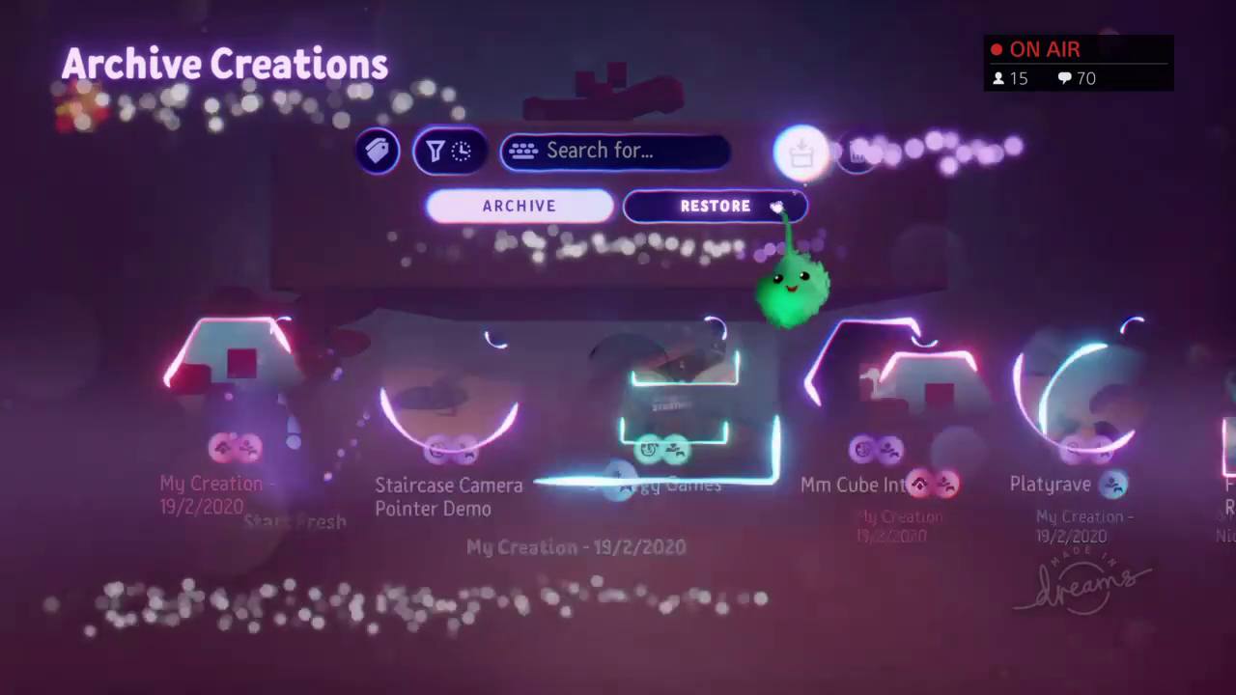
{"action": "left_click", "coordinate": [714, 206]}
{"action": "left_click", "coordinate": [246, 435]}
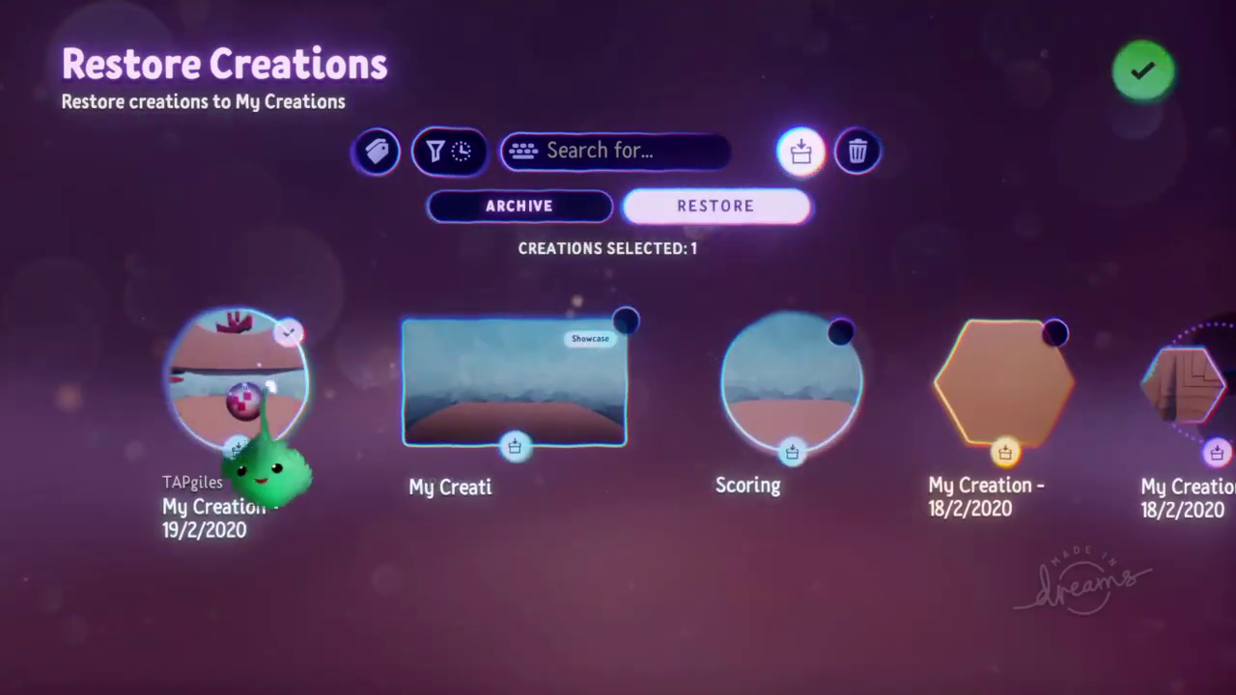
{"action": "left_click", "coordinate": [1139, 73]}
{"action": "left_click", "coordinate": [695, 579]}
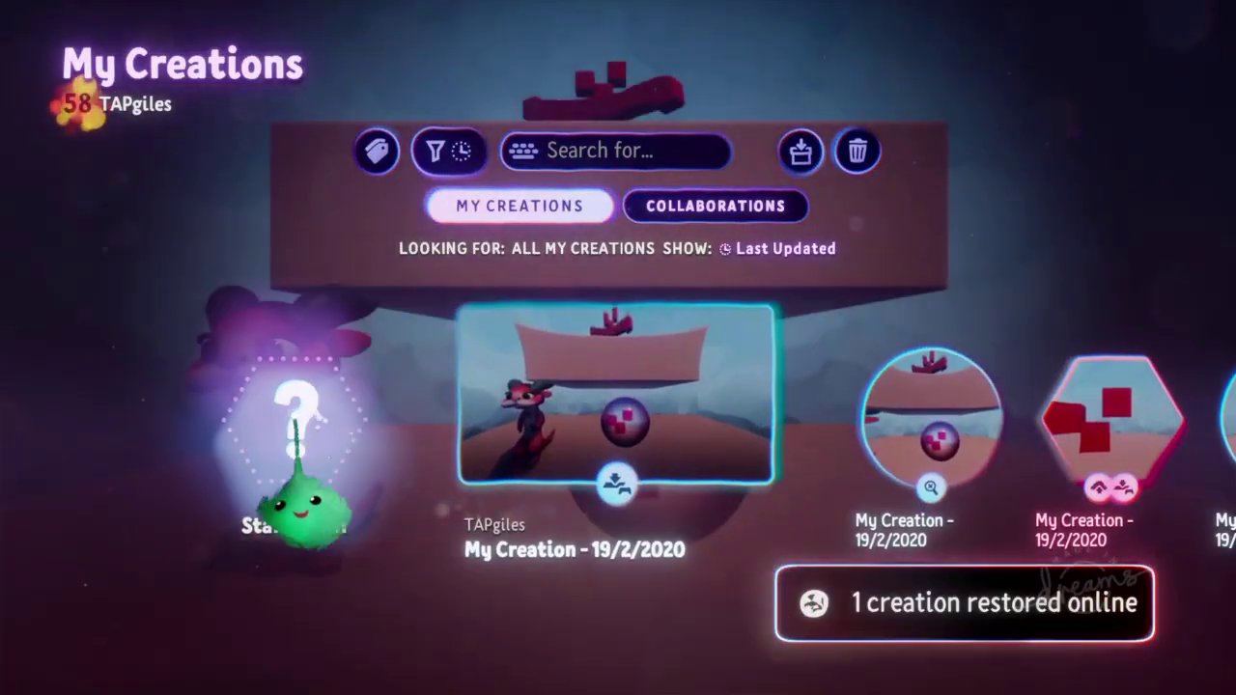
Start a new collection from Start Fresh and pick the round creation from search results.
{"action": "left_click", "coordinate": [319, 463]}
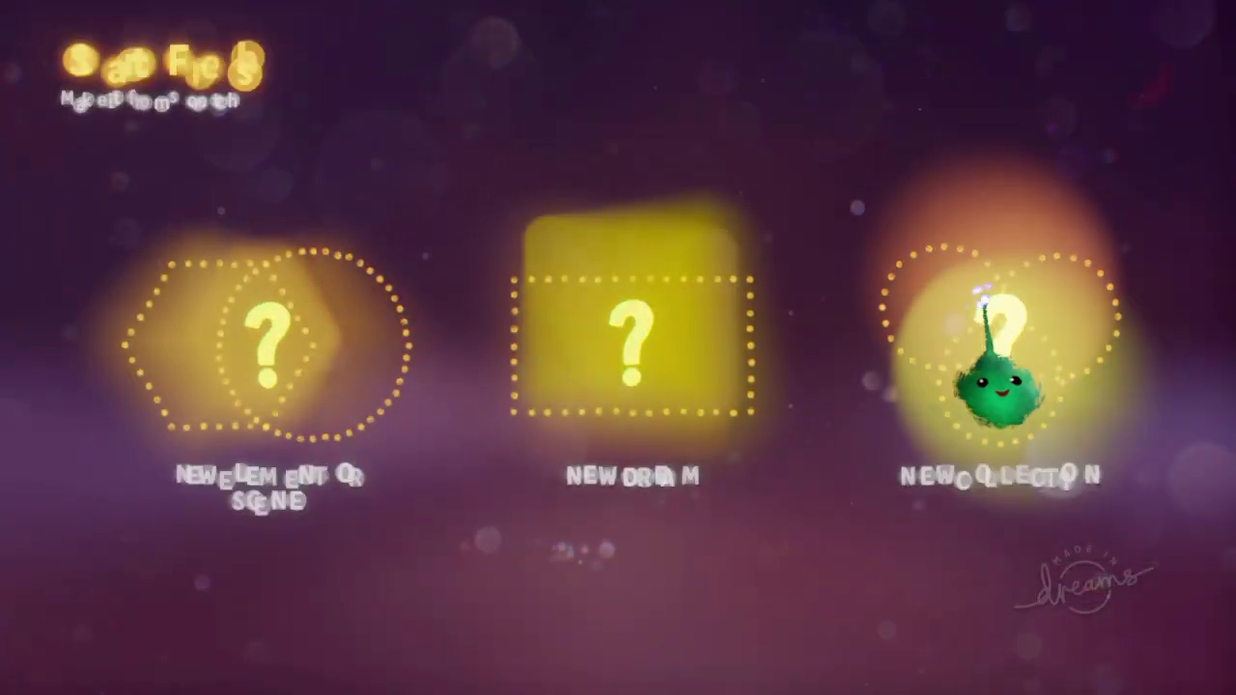
{"action": "left_click", "coordinate": [990, 329]}
{"action": "left_click", "coordinate": [616, 74]}
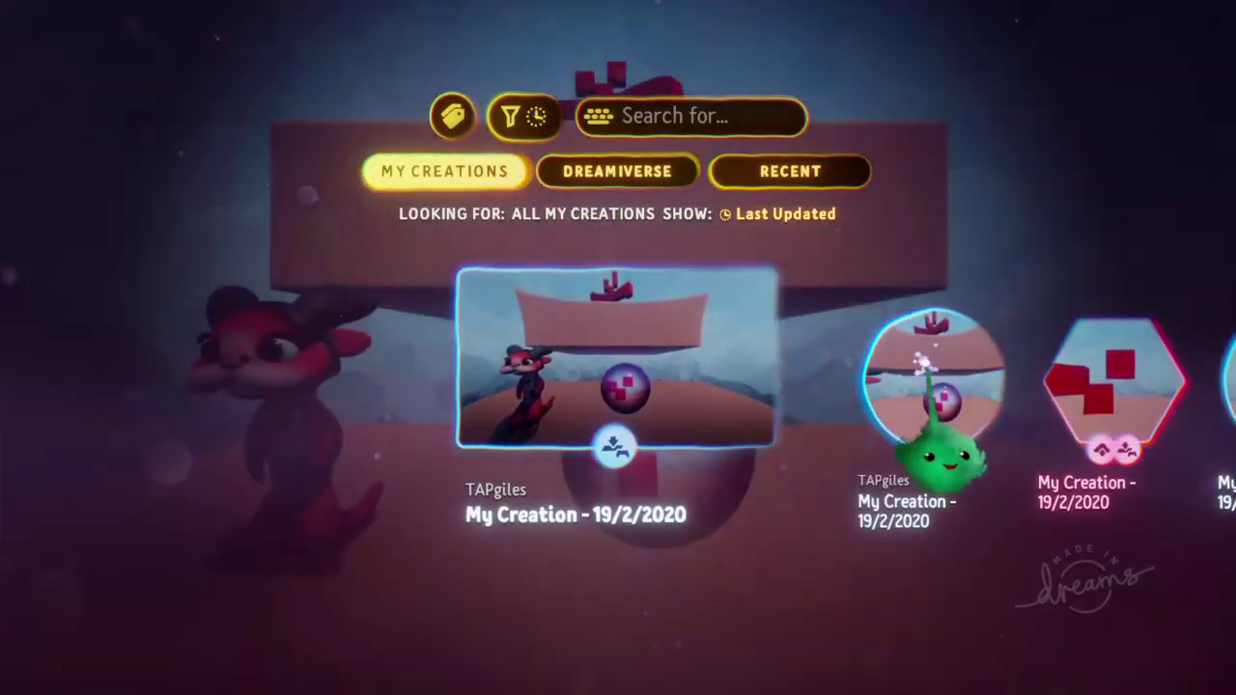
{"action": "left_click", "coordinate": [922, 365]}
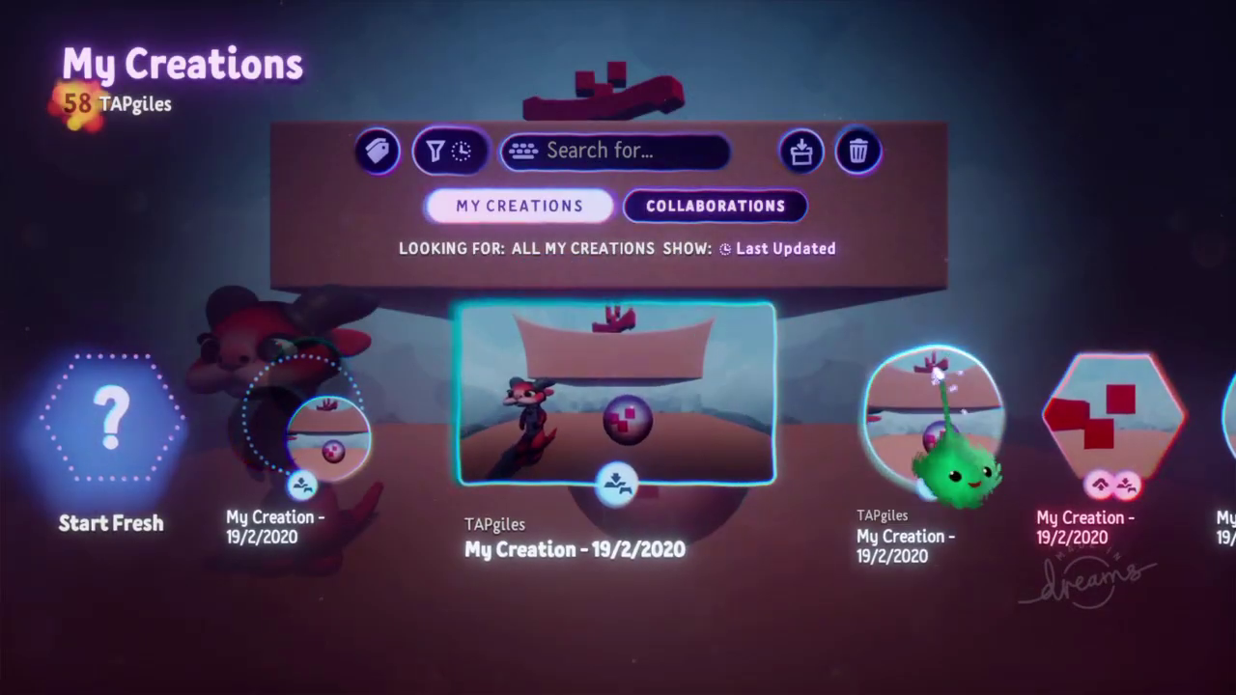
Archive the first creation again through Archive & Restore.
{"action": "left_click", "coordinate": [788, 158]}
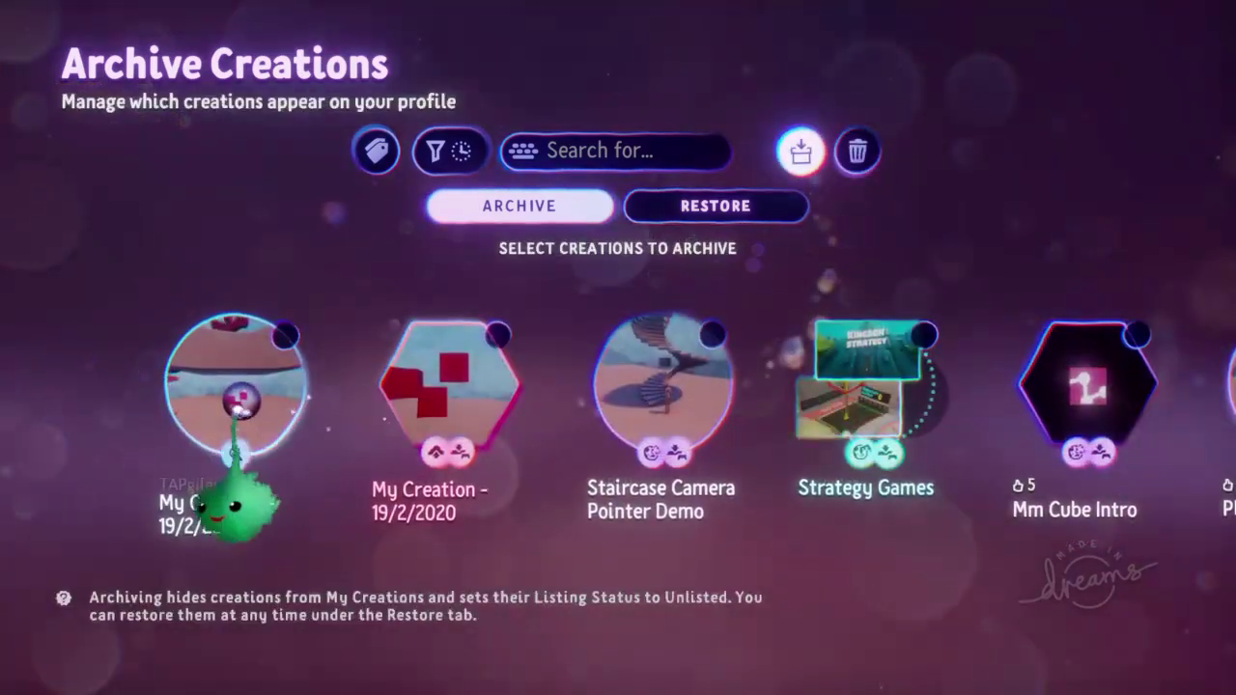
{"action": "left_click", "coordinate": [238, 416]}
{"action": "key", "text": "Return"}
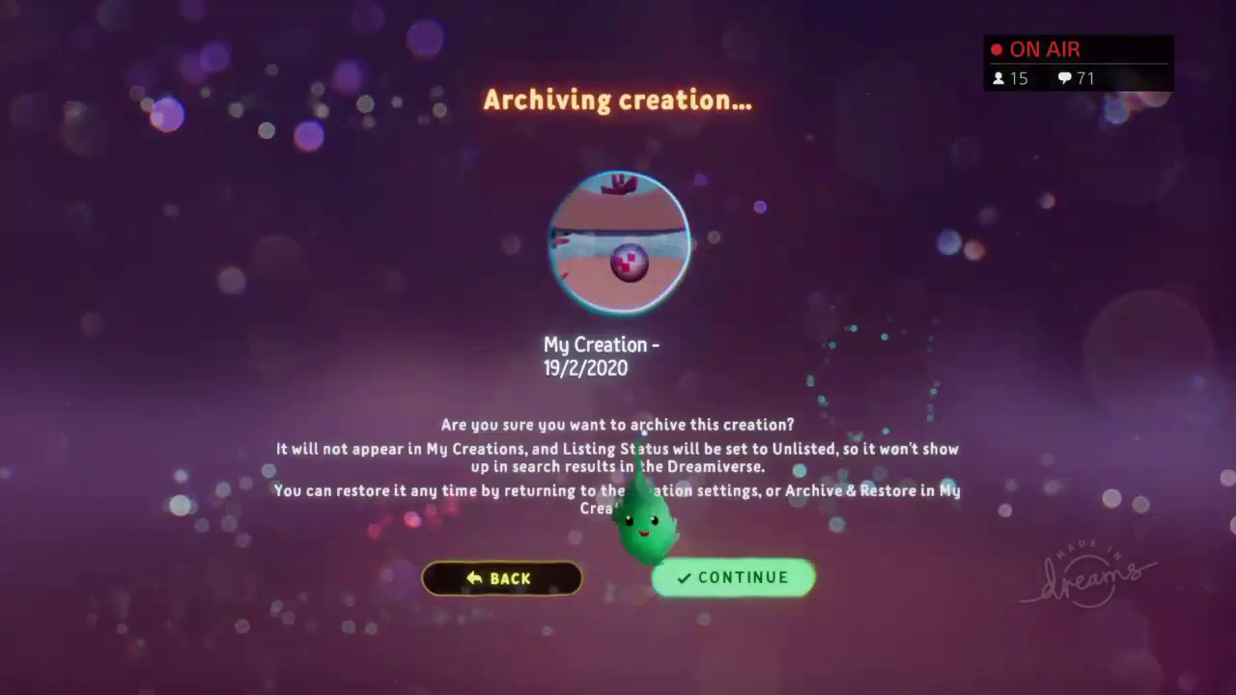
{"action": "left_click", "coordinate": [696, 576]}
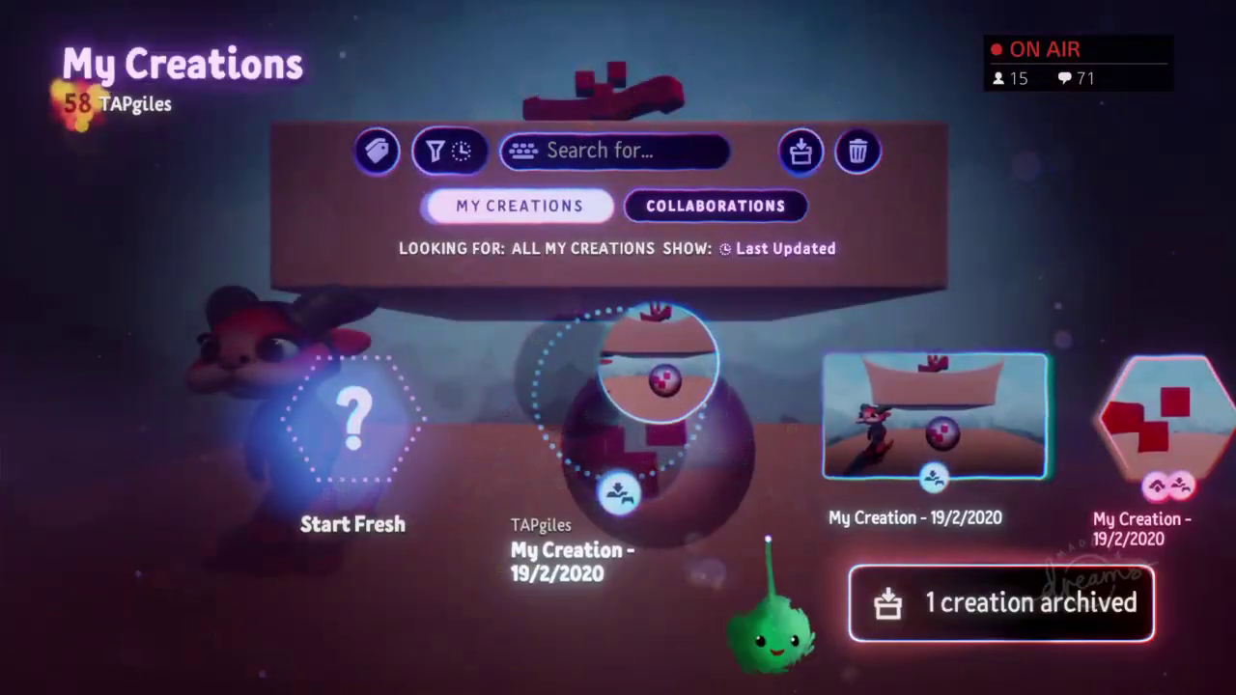
Open the 'My Creation - 19/2/2020' detail page.
{"action": "scroll", "coordinate": [758, 638], "scroll_direction": "right", "scroll_amount": 5}
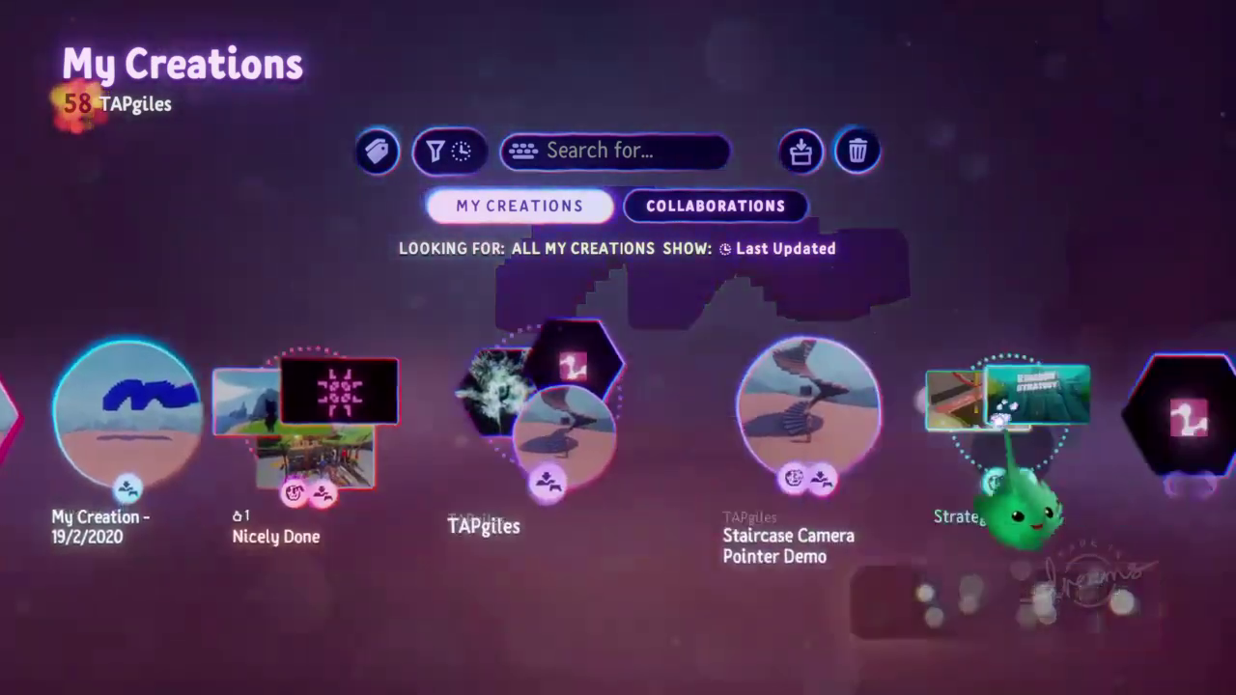
{"action": "scroll", "coordinate": [911, 525], "scroll_direction": "left", "scroll_amount": 8}
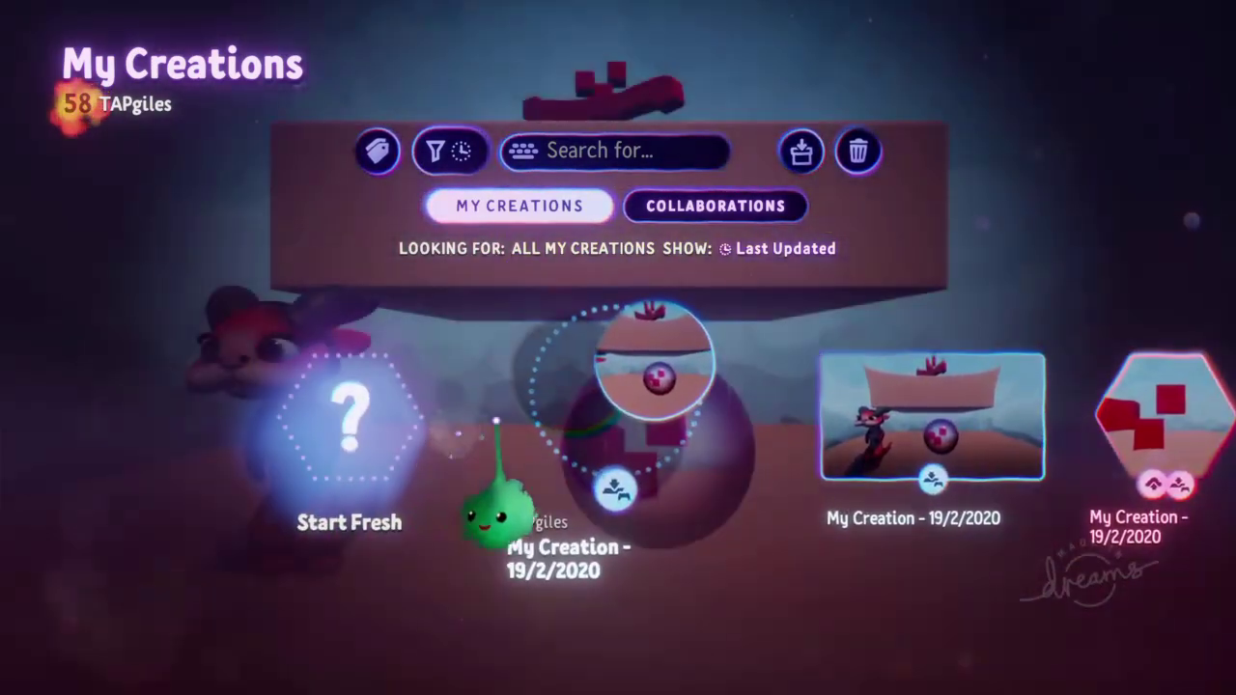
{"action": "left_click", "coordinate": [612, 408]}
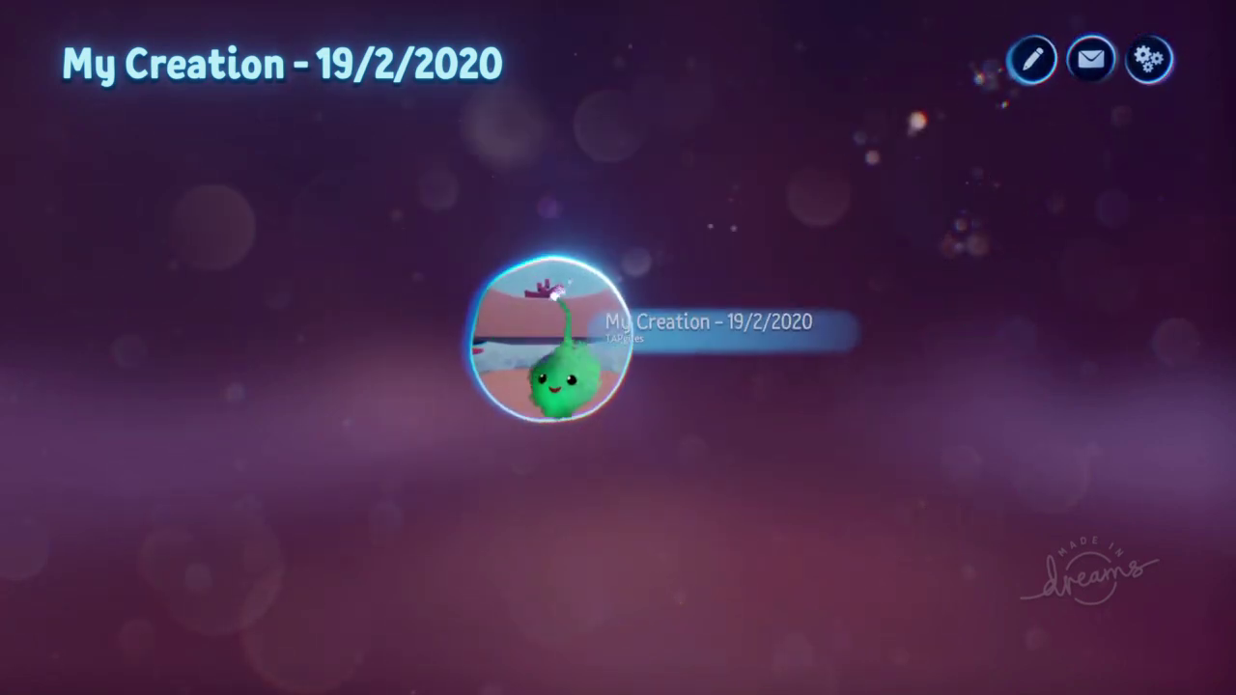
Set the creation's Listing Status to LISTED in Creation Settings, then back out.
{"action": "left_click", "coordinate": [558, 319]}
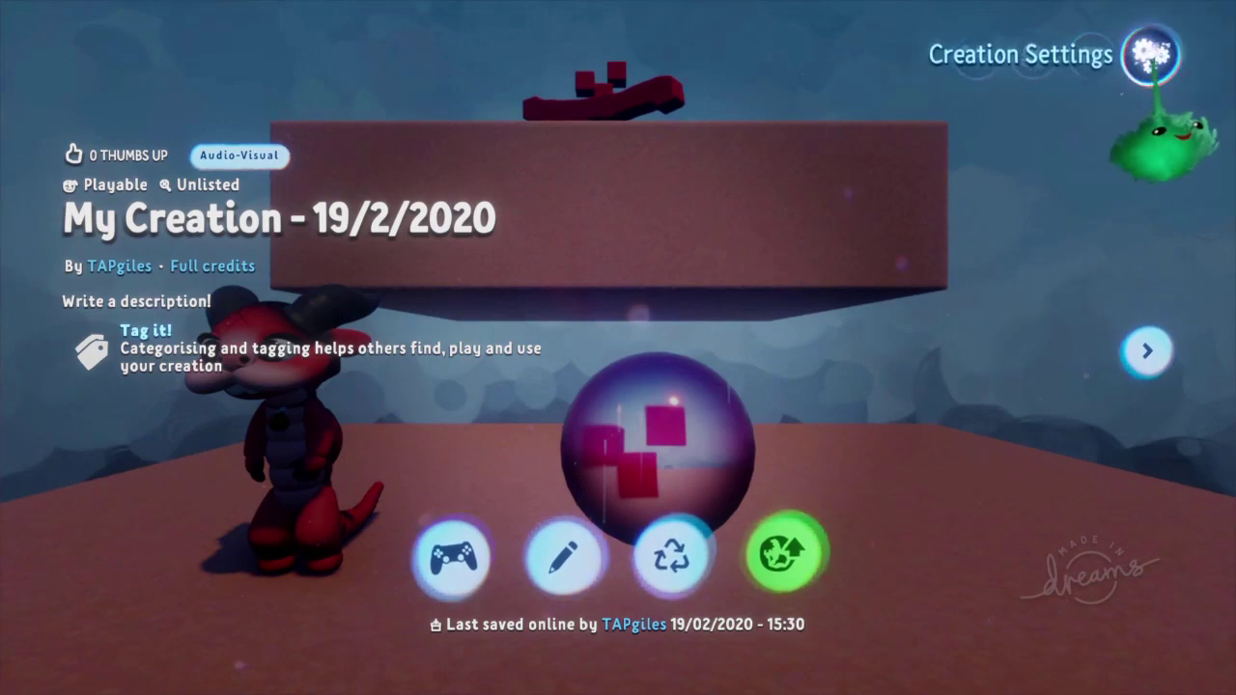
{"action": "left_click", "coordinate": [1149, 55]}
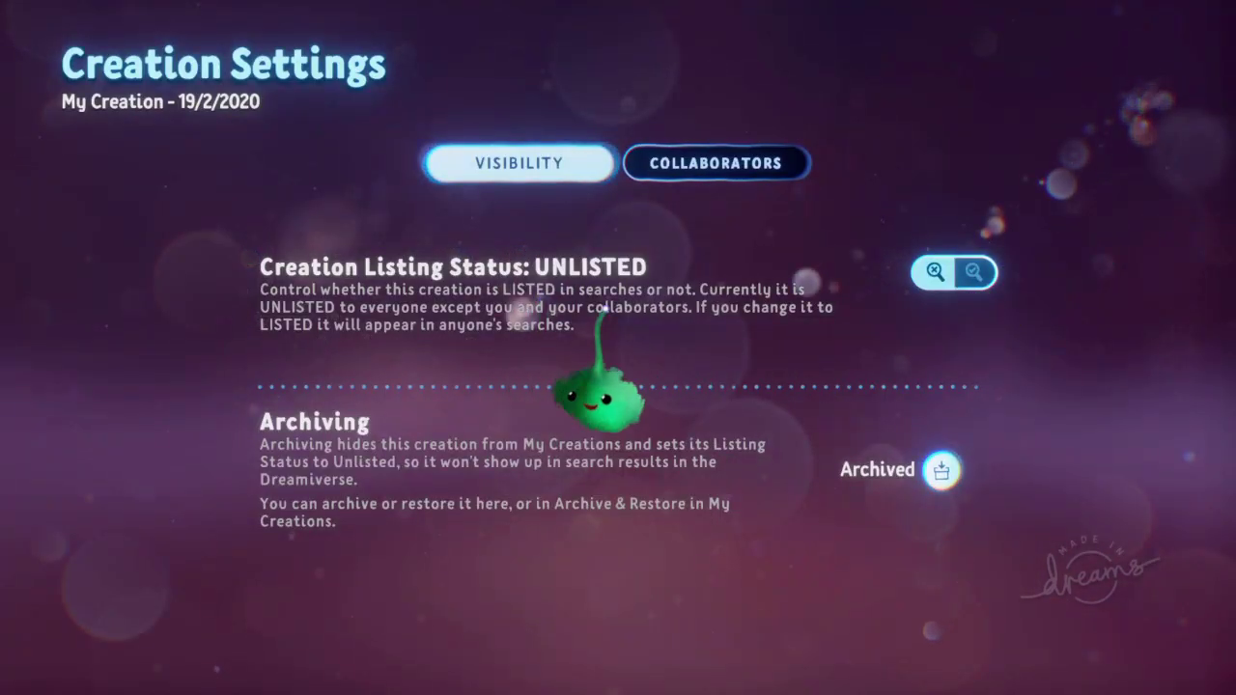
{"action": "left_click", "coordinate": [972, 272]}
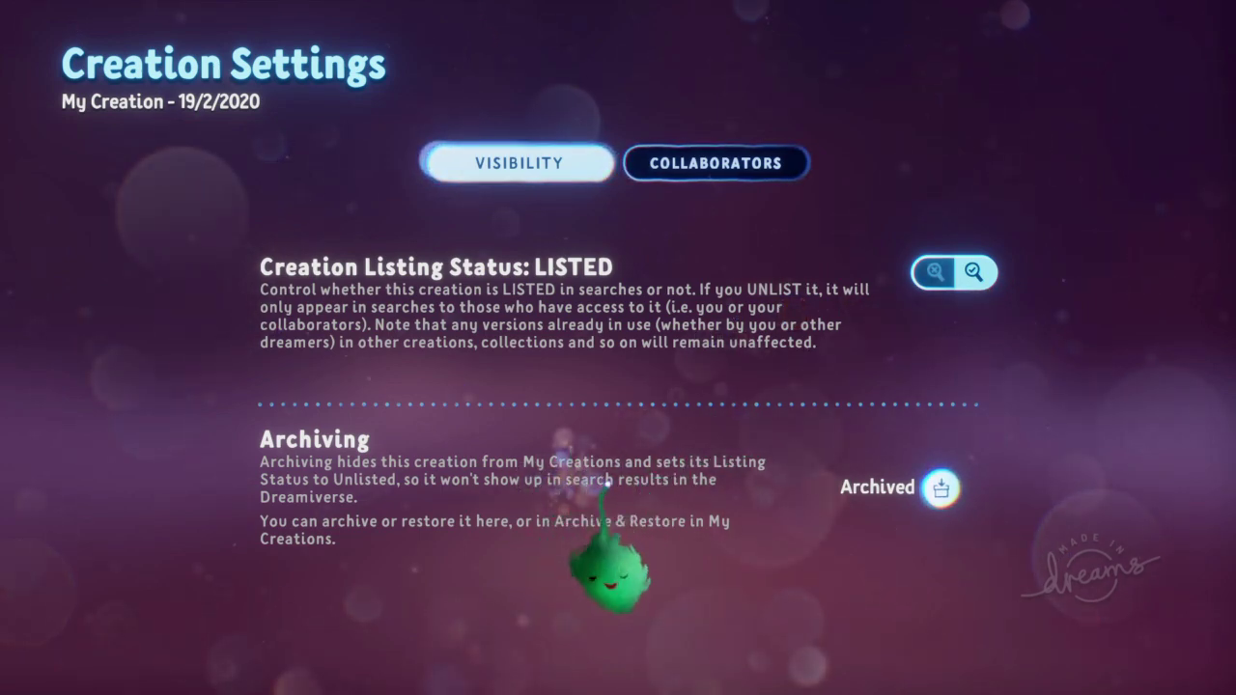
{"action": "key", "text": "Escape"}
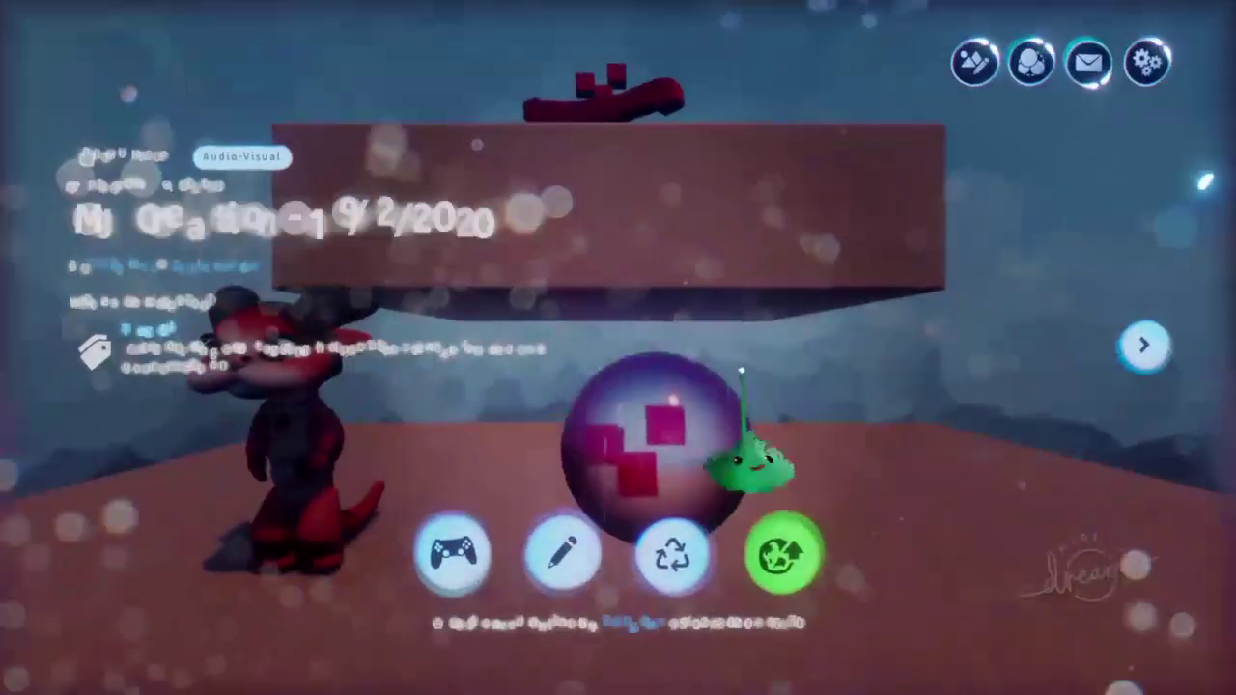
{"action": "key", "text": "Escape"}
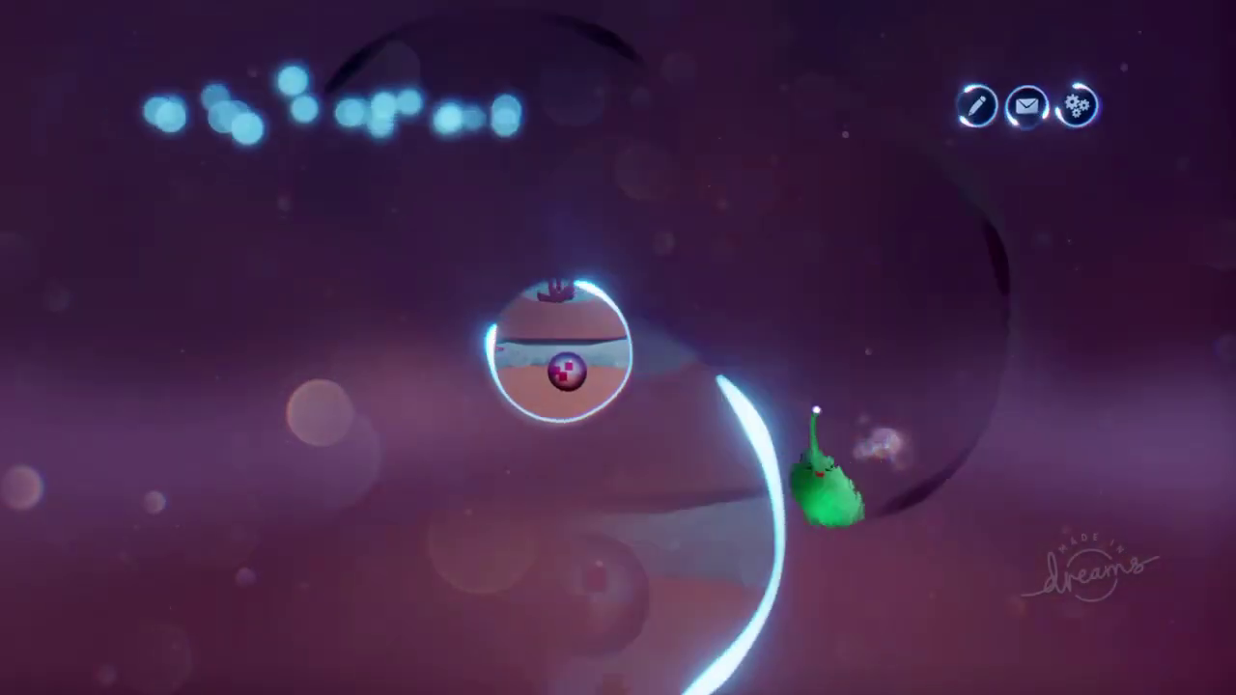
Return to the start of the My Creations carousel and begin a Start Fresh creation.
{"action": "scroll", "coordinate": [700, 526], "scroll_direction": "right", "scroll_amount": 2}
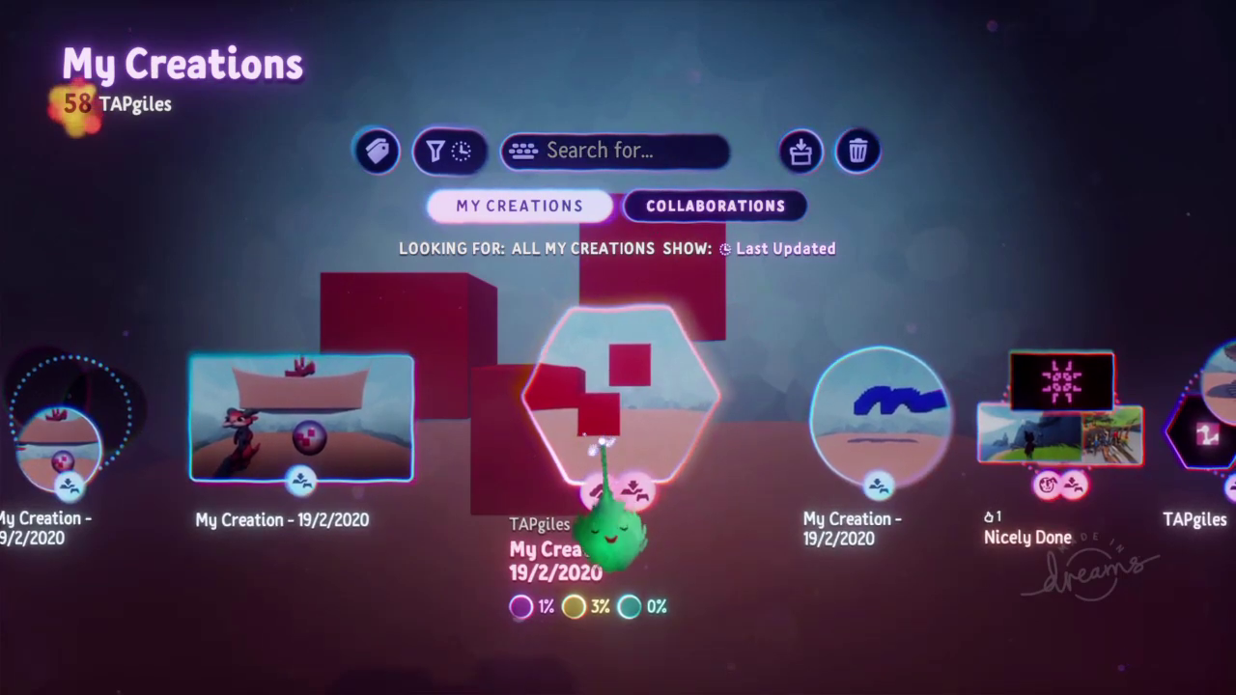
{"action": "scroll", "coordinate": [610, 452], "scroll_direction": "left", "scroll_amount": 2}
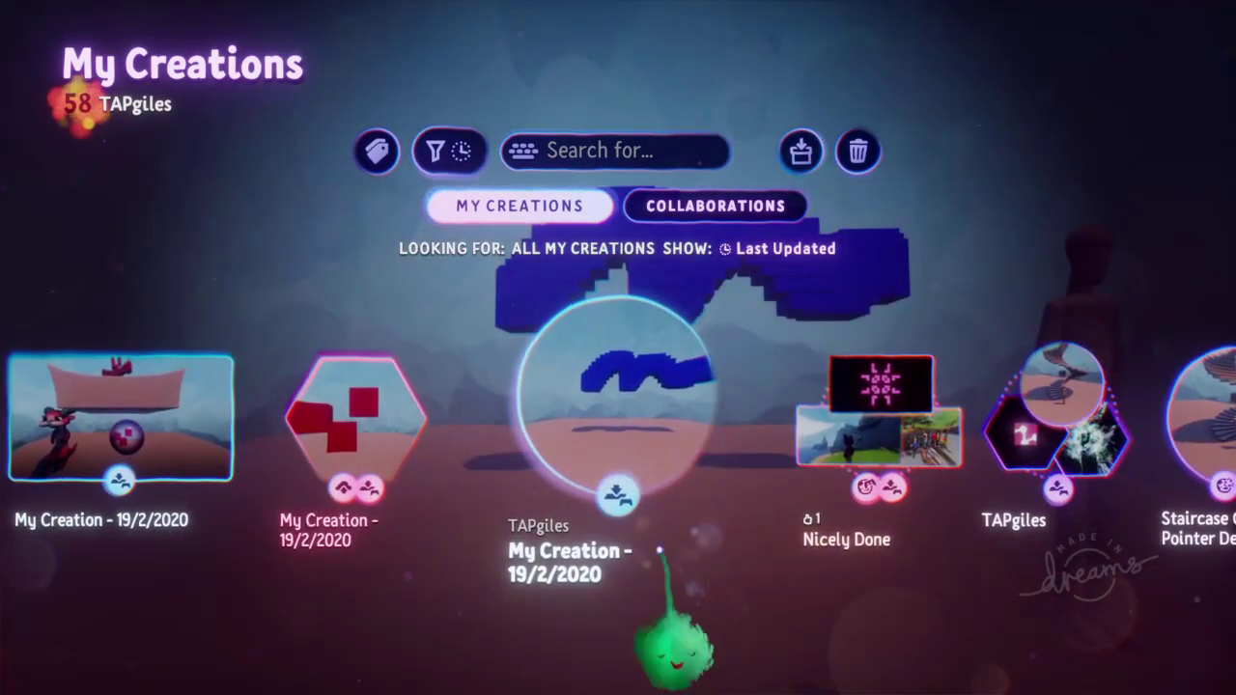
{"action": "key", "text": "Left"}
{"action": "key", "text": "Left"}
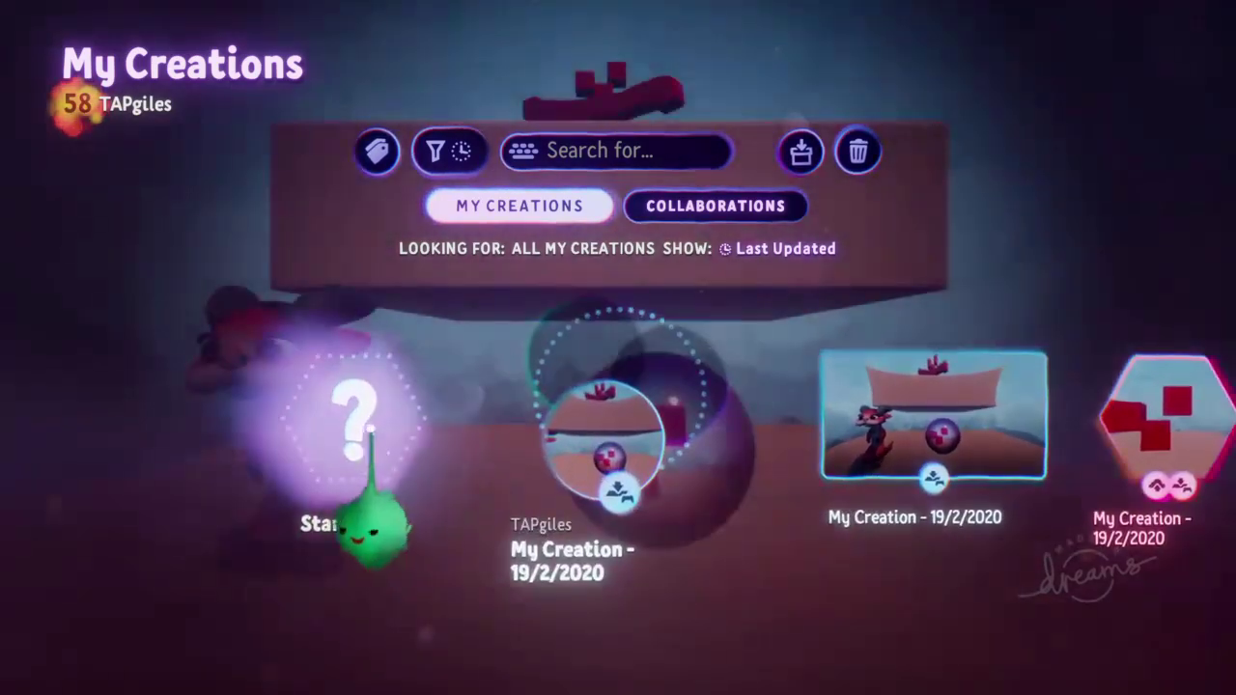
{"action": "left_click", "coordinate": [364, 475]}
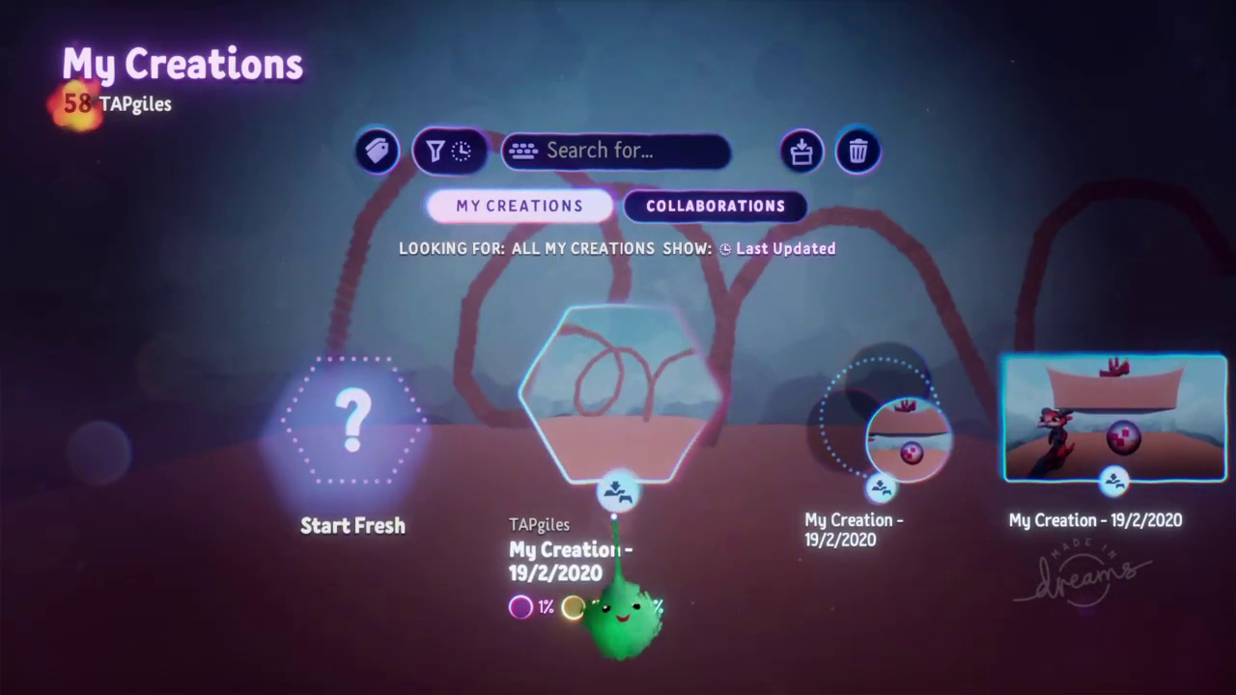
Remove the looping-lines creation's local save via Delete Local Saves, confirming with YES.
{"action": "left_click", "coordinate": [858, 150]}
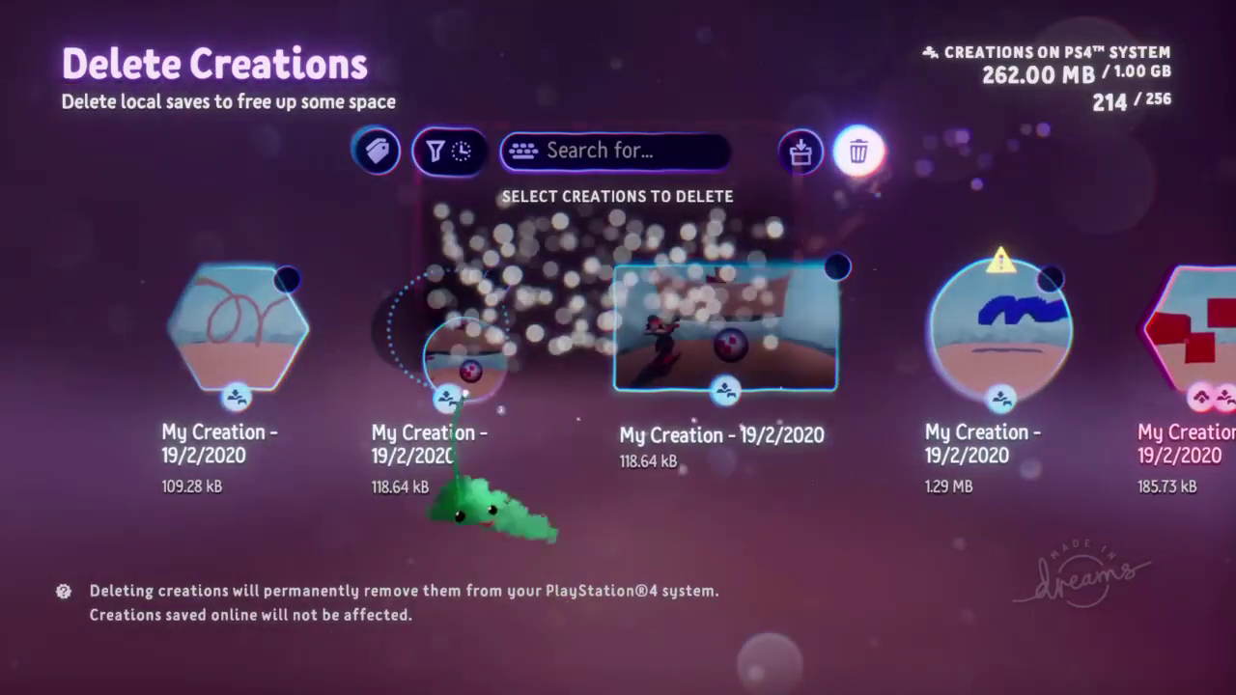
{"action": "left_click", "coordinate": [212, 329]}
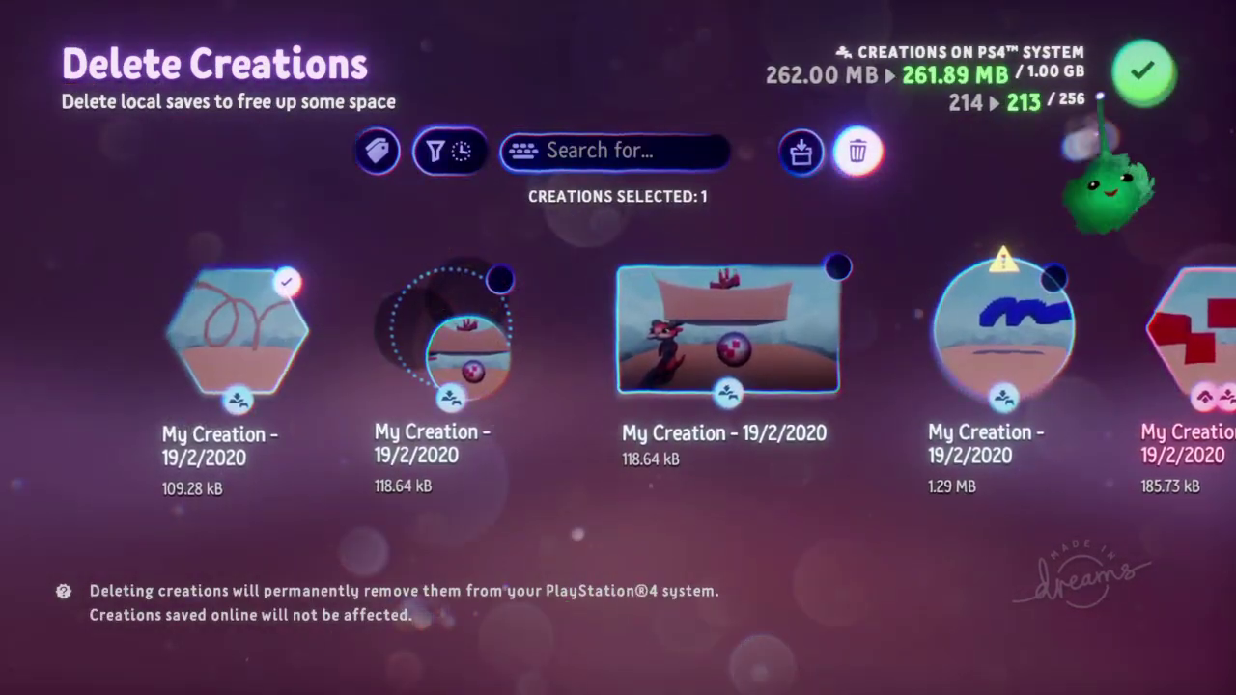
{"action": "left_click", "coordinate": [1143, 71]}
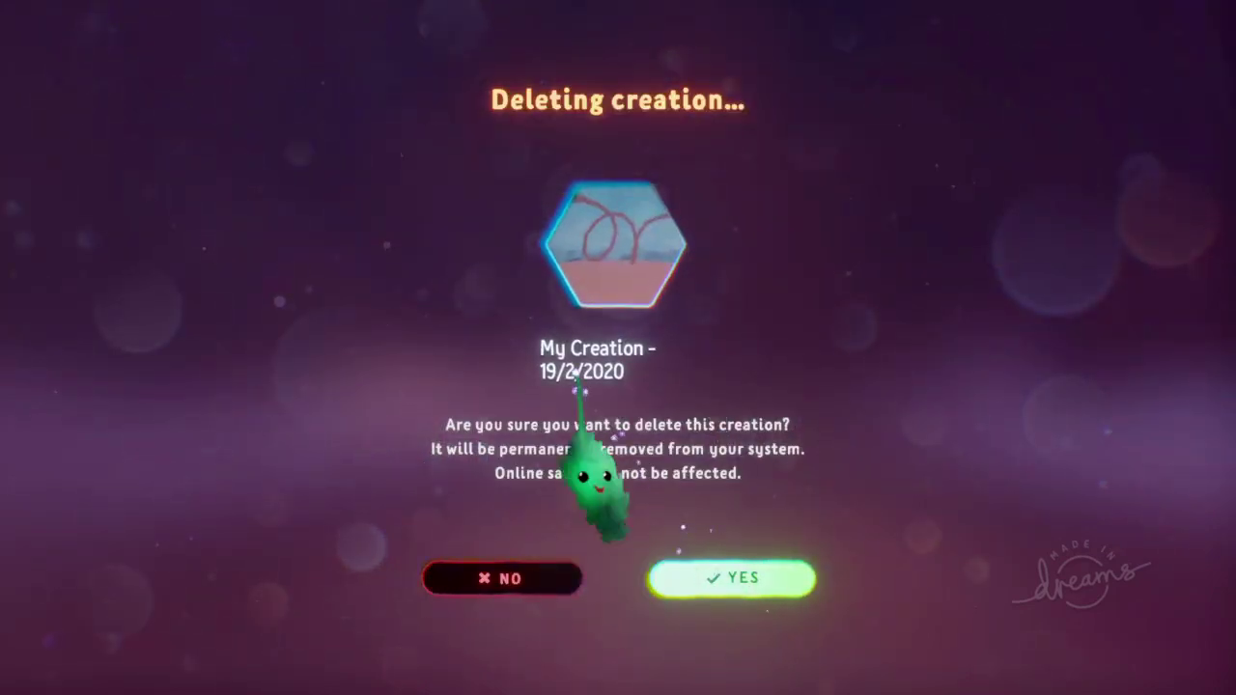
{"action": "left_click", "coordinate": [713, 563]}
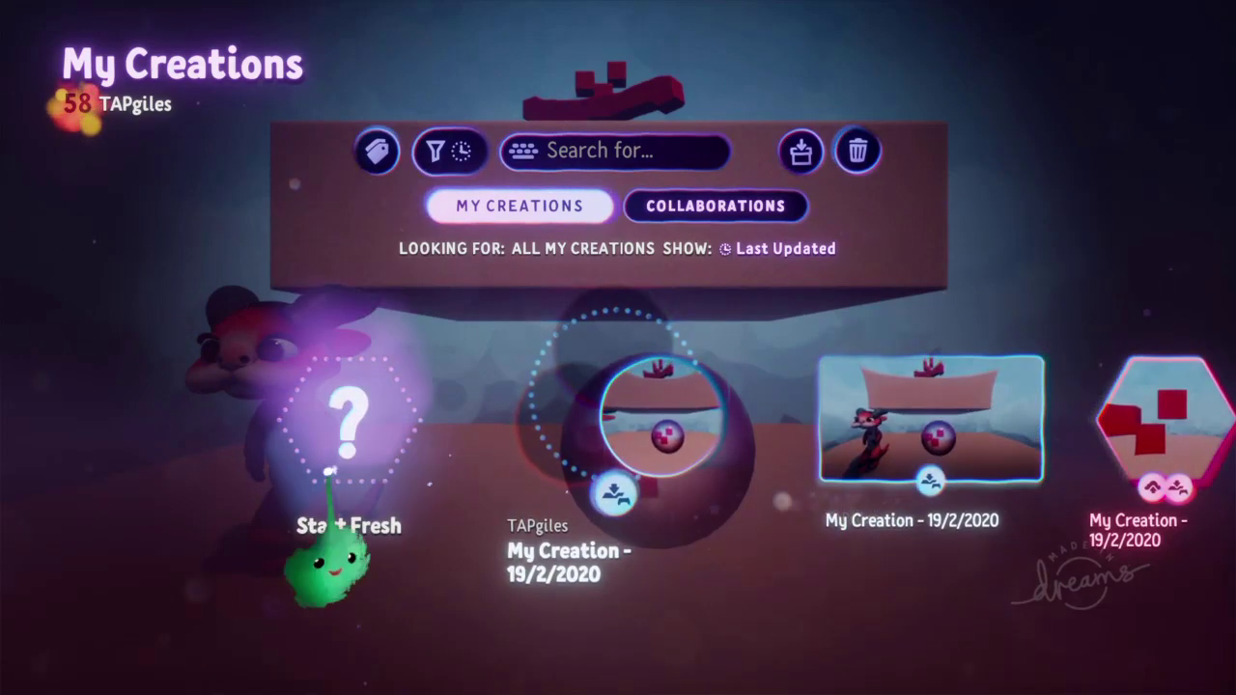
{"action": "left_click", "coordinate": [381, 392]}
{"action": "left_click", "coordinate": [268, 357]}
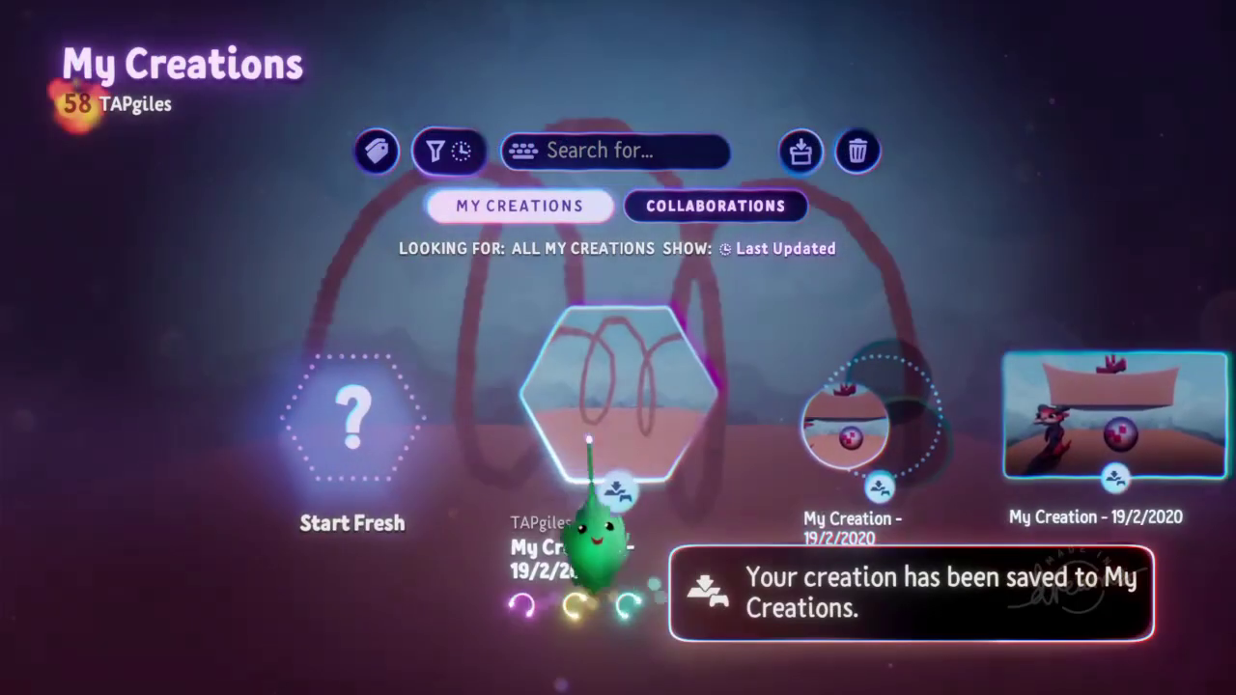
Open the looping-lines creation in Edit mode and save a new version.
{"action": "left_click", "coordinate": [618, 396]}
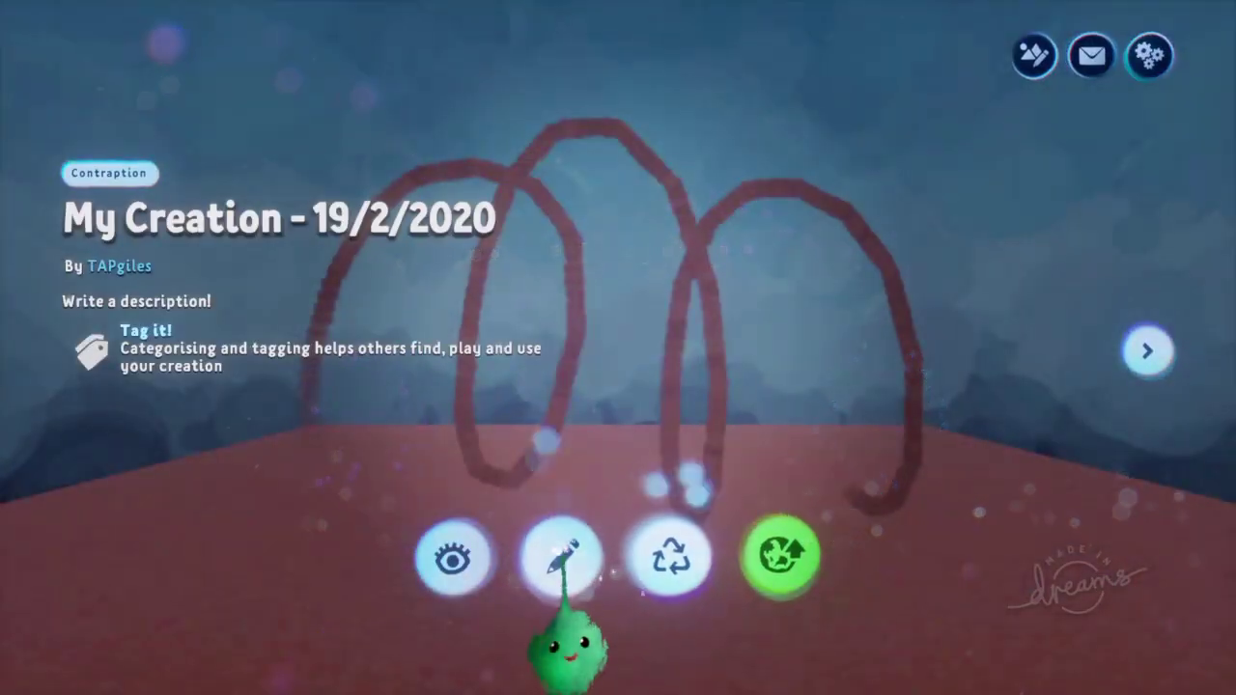
{"action": "left_click", "coordinate": [580, 549]}
{"action": "key", "text": "Escape"}
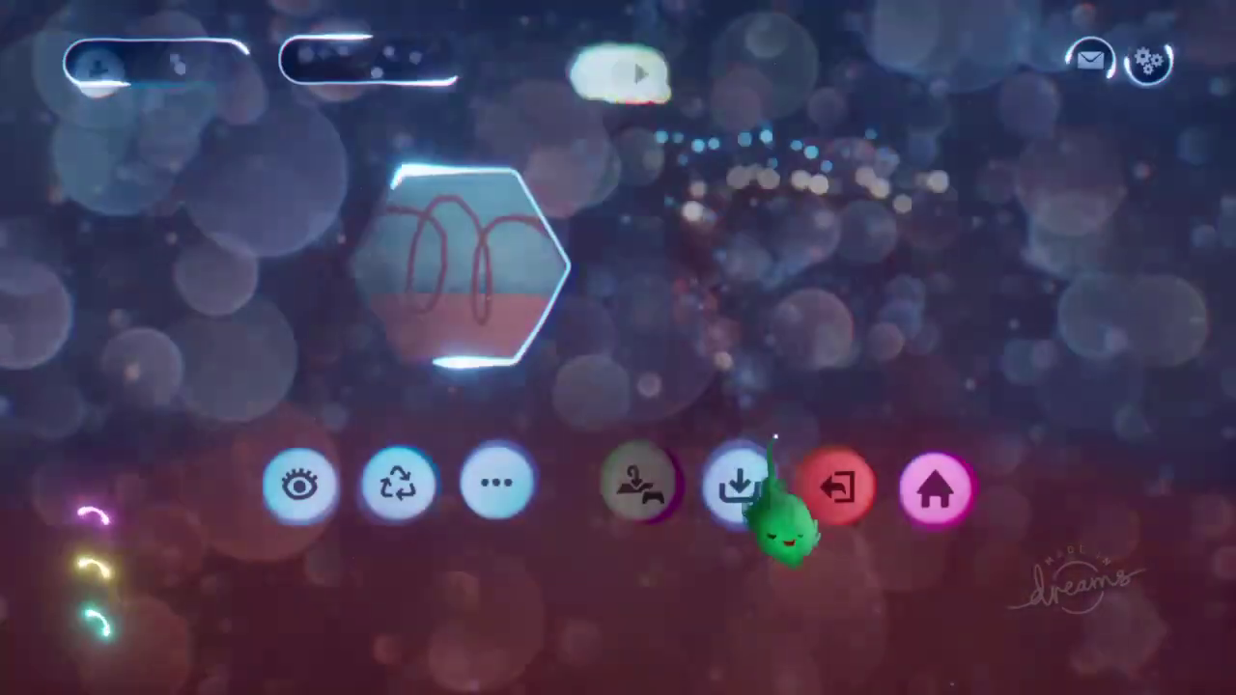
{"action": "left_click", "coordinate": [740, 488]}
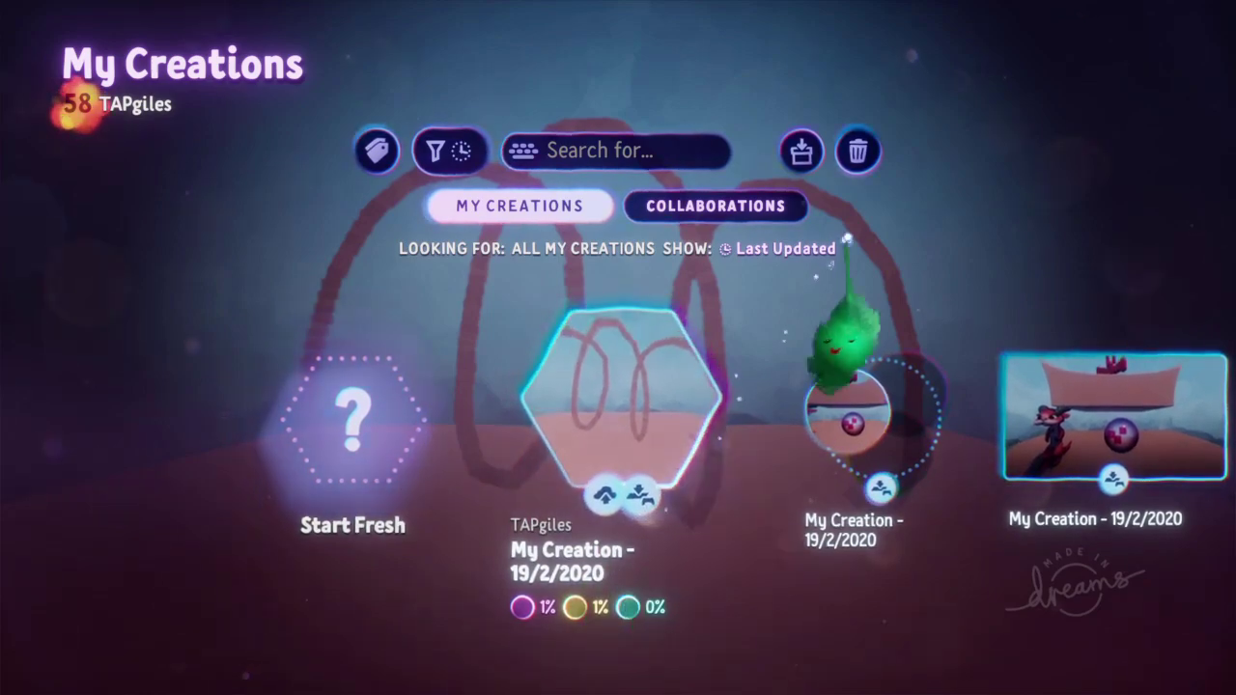
Delete that creation's local save again through Delete Local Saves, confirming with YES.
{"action": "left_click", "coordinate": [857, 152]}
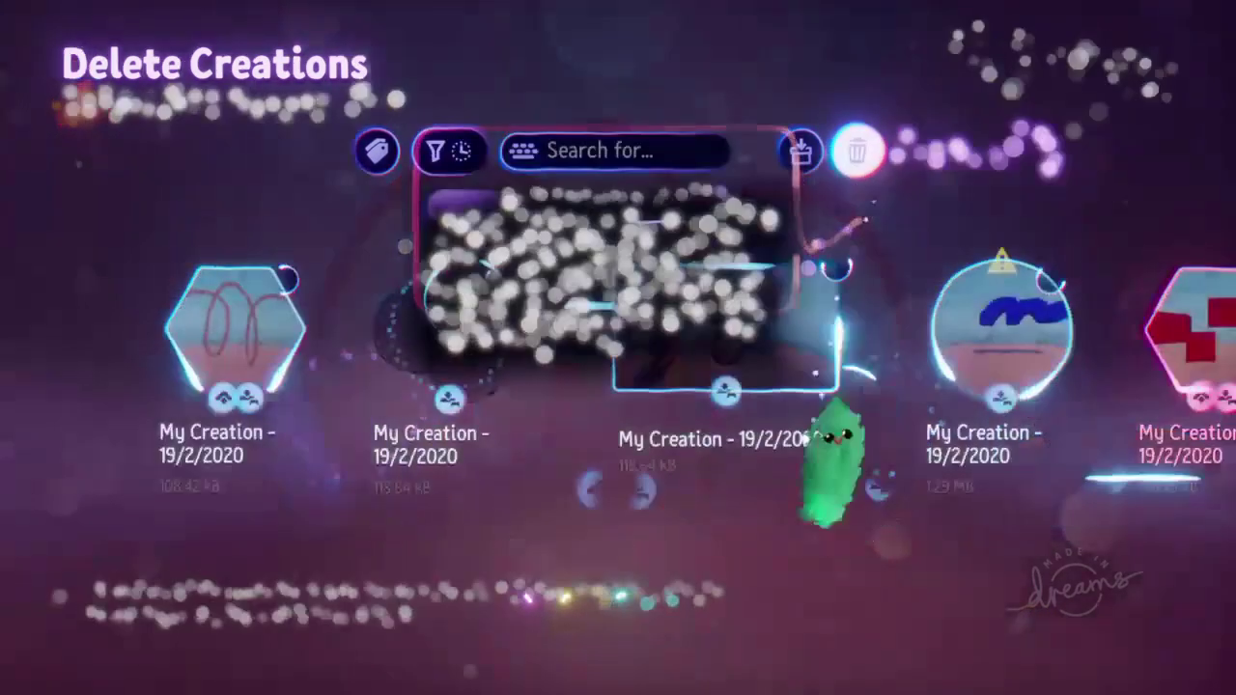
{"action": "left_click", "coordinate": [224, 328]}
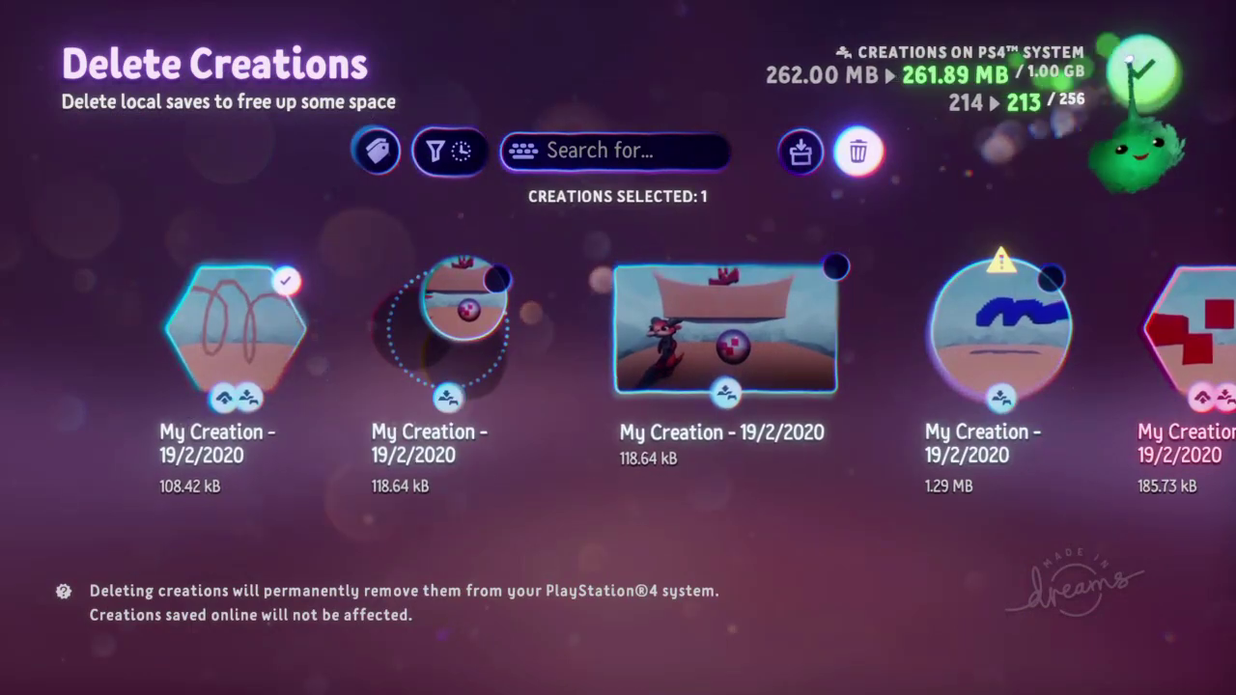
{"action": "left_click", "coordinate": [1144, 70]}
{"action": "left_click", "coordinate": [733, 577]}
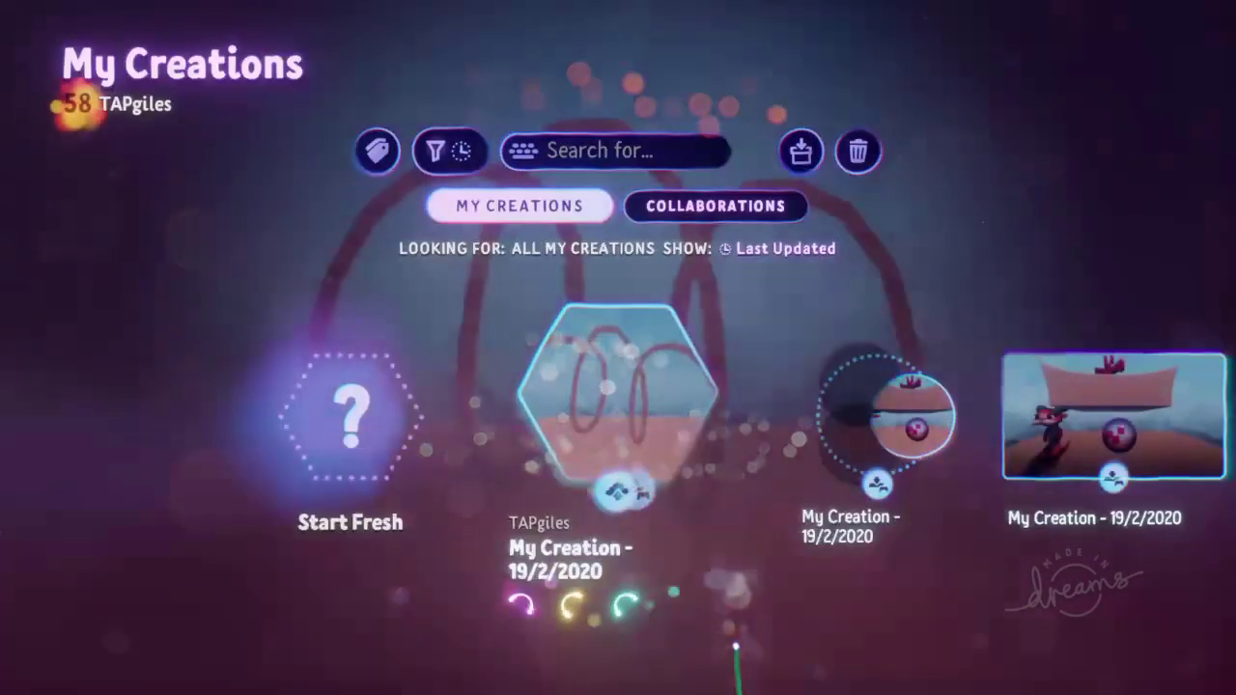